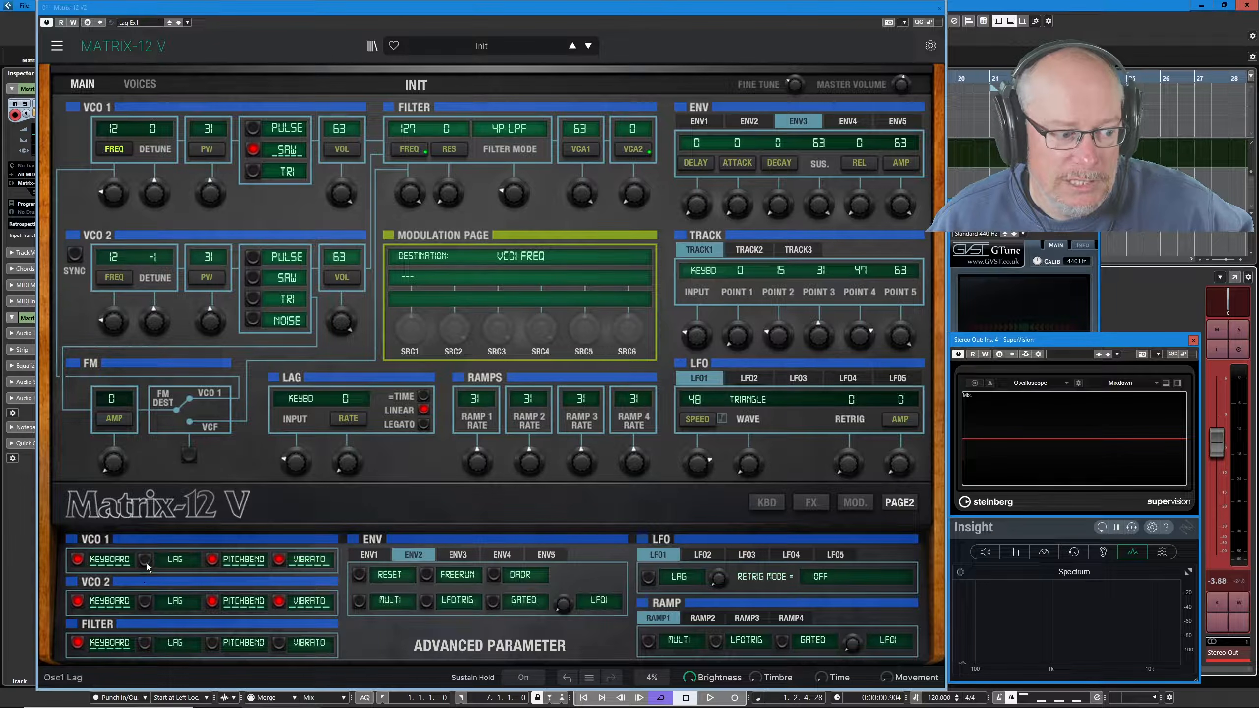
Turn on Lag for VCO 1 and set the voice mode of zone 1 to Uni-Last.
click(144, 561)
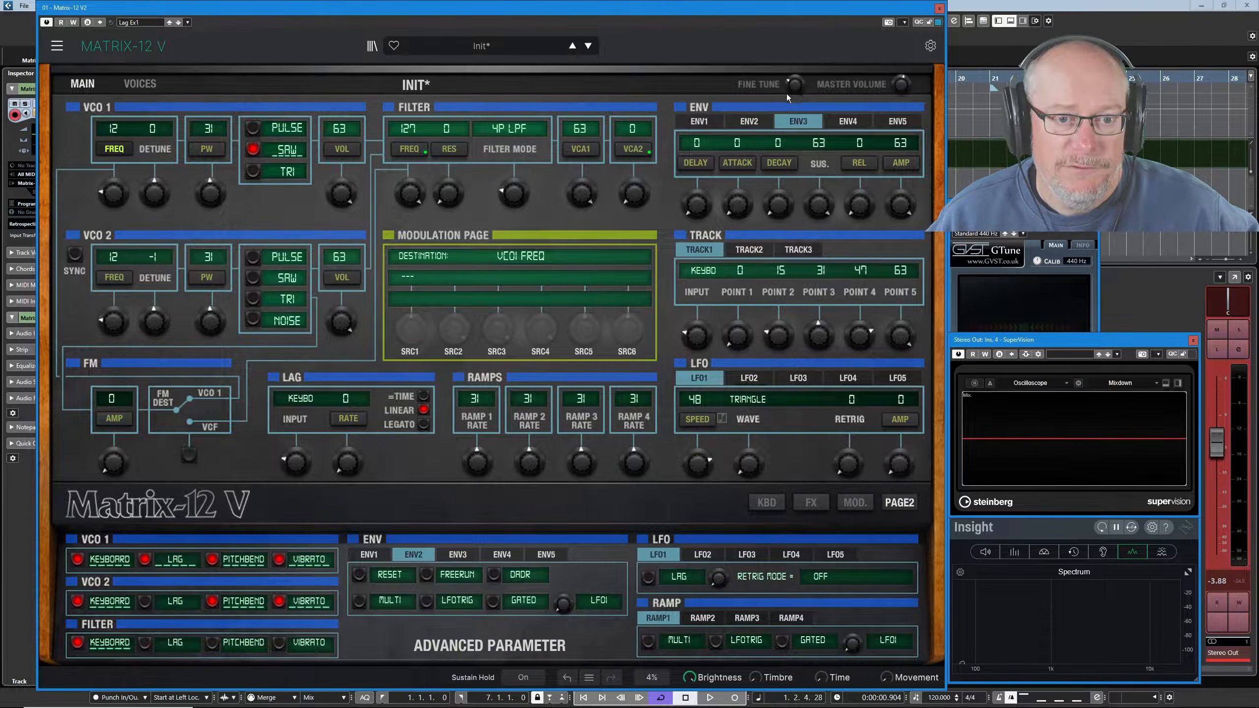
mouse_move(794, 86)
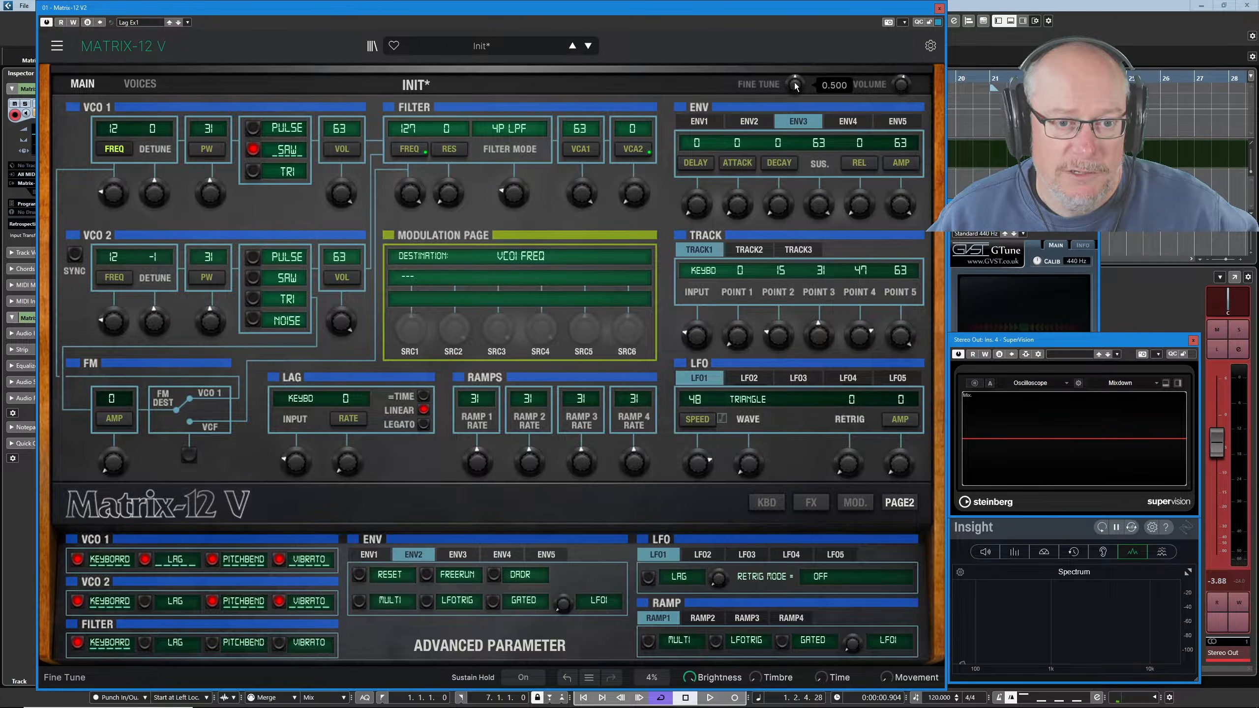
click(140, 83)
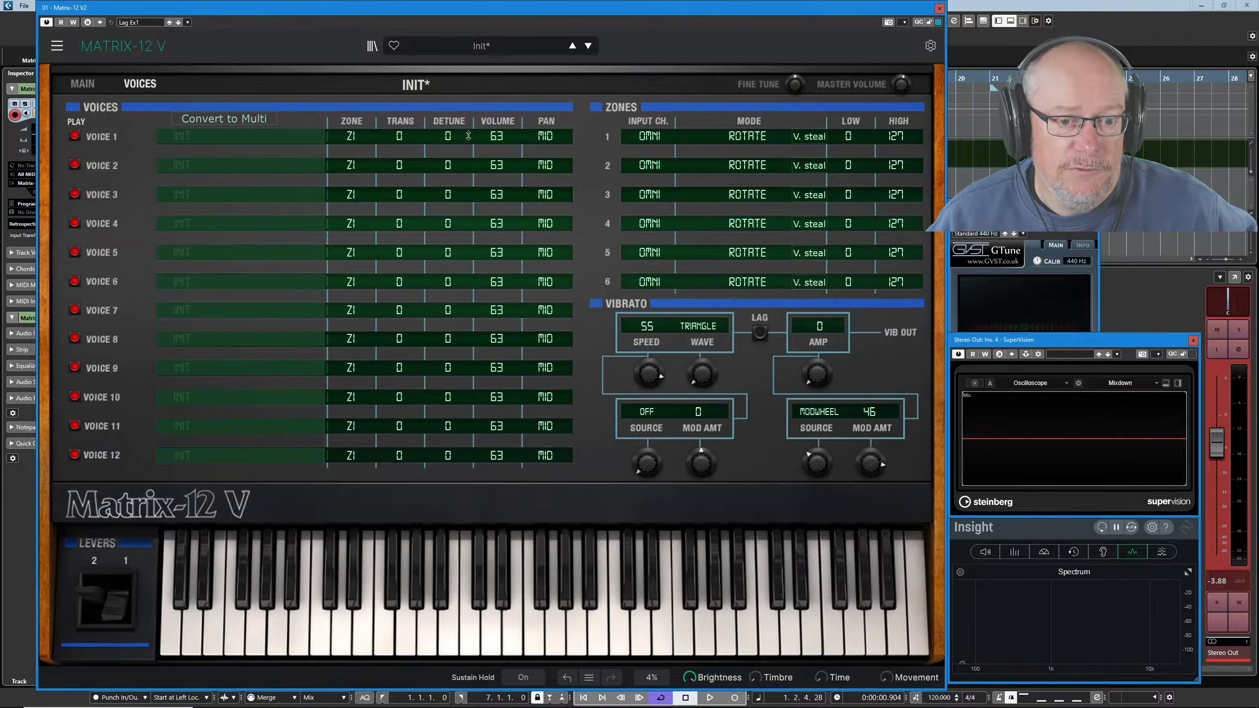
click(747, 135)
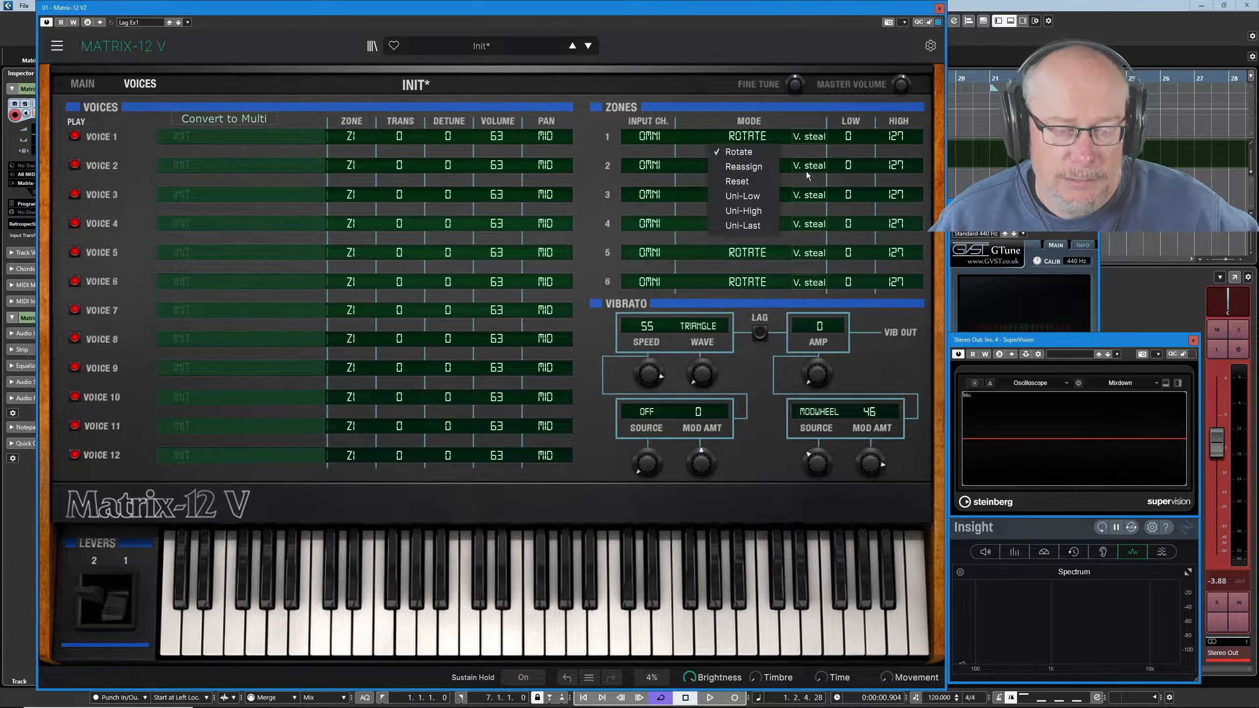
click(738, 226)
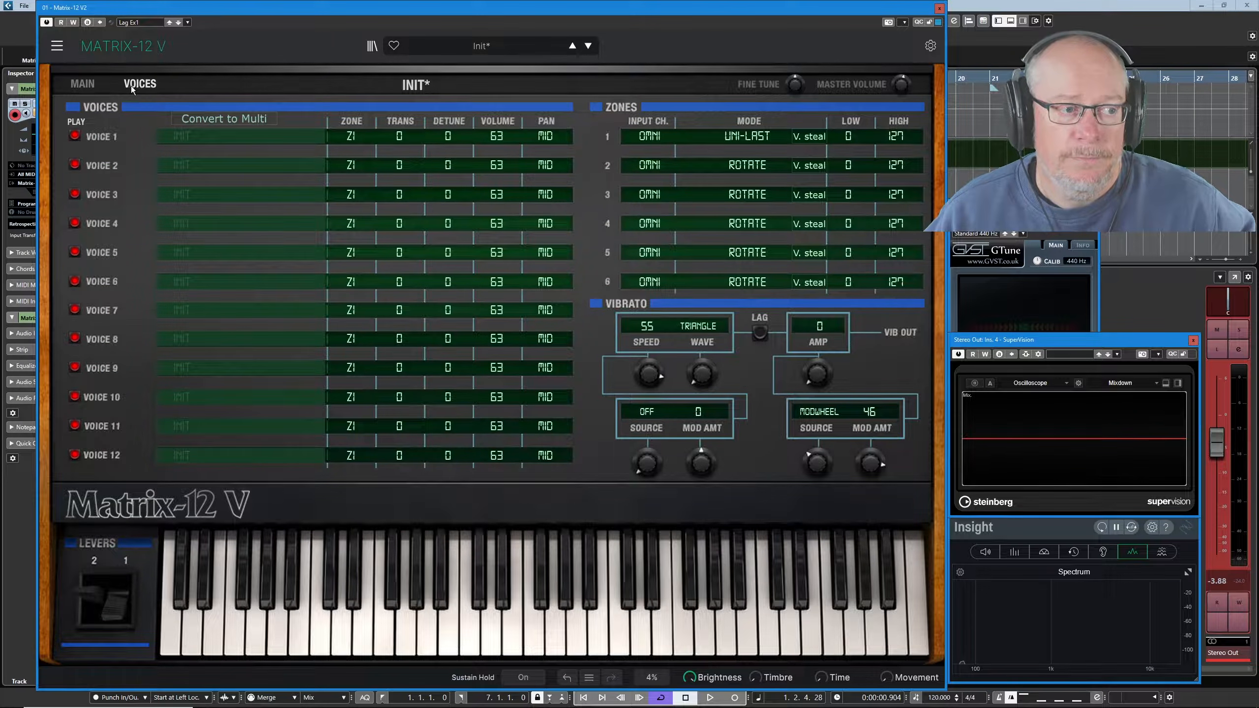
Return to the main synth page and raise the lag rate to 53.
click(82, 82)
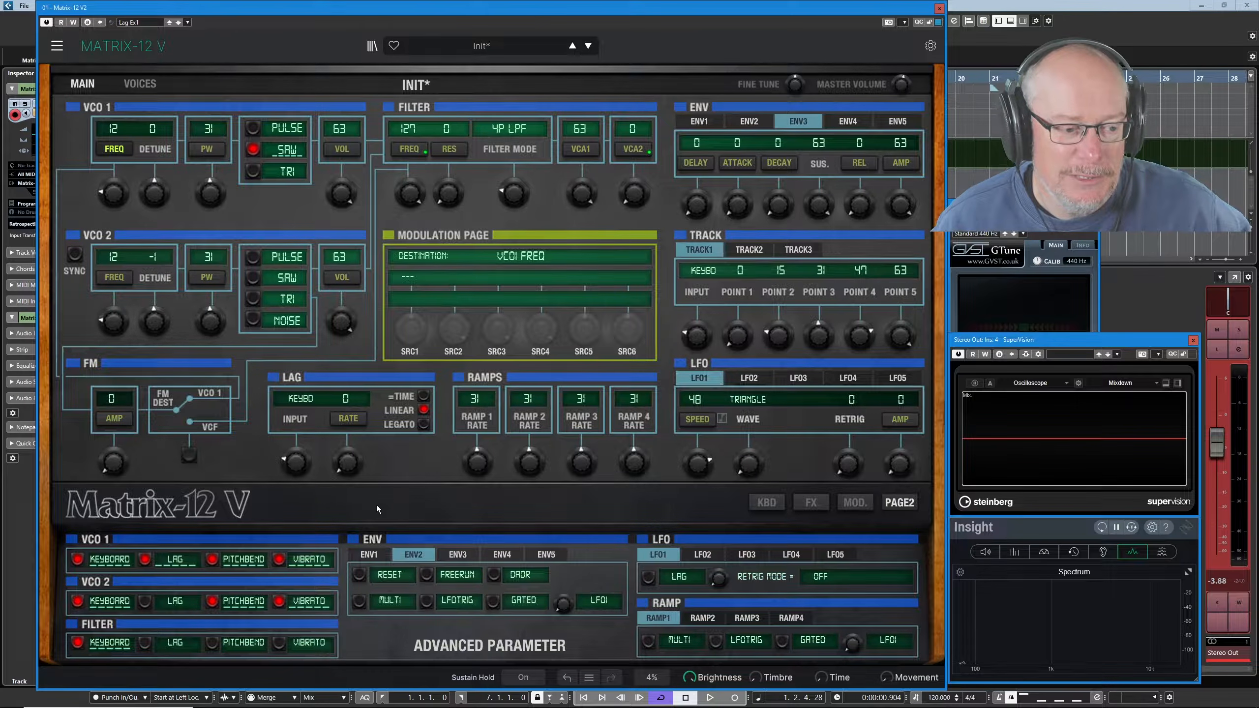
drag(348, 462, 348, 404)
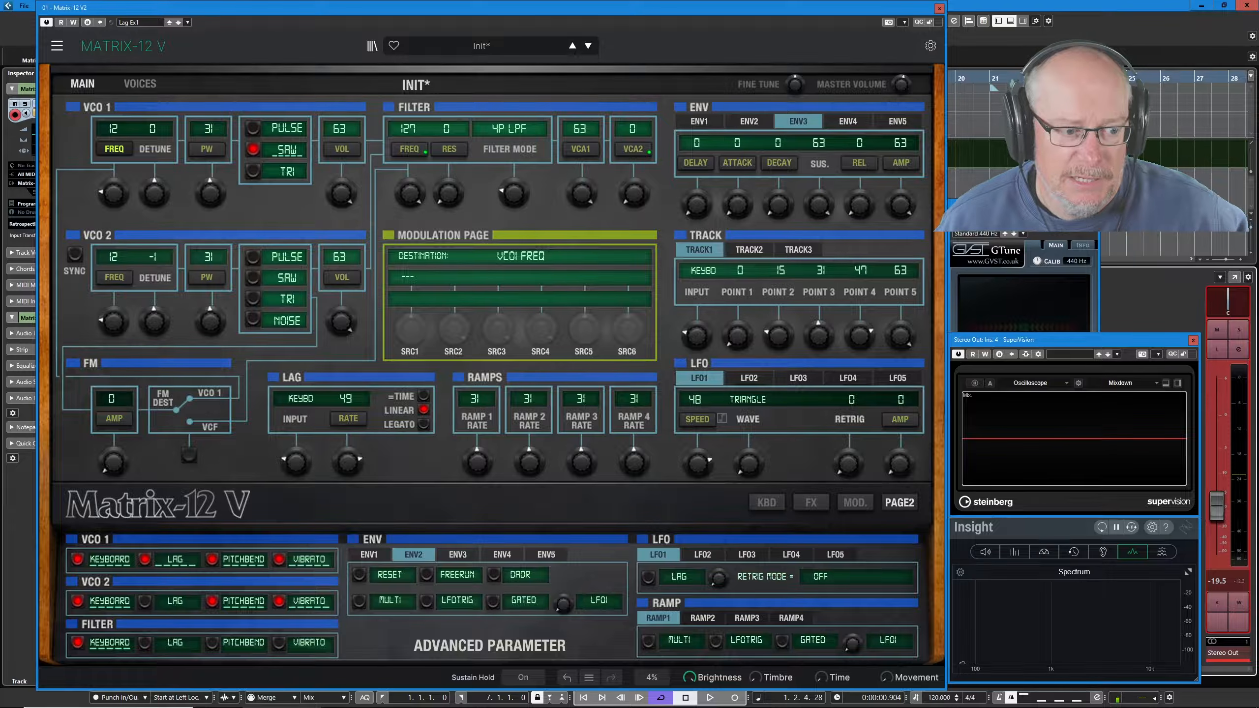
scroll(348, 402, down, 1)
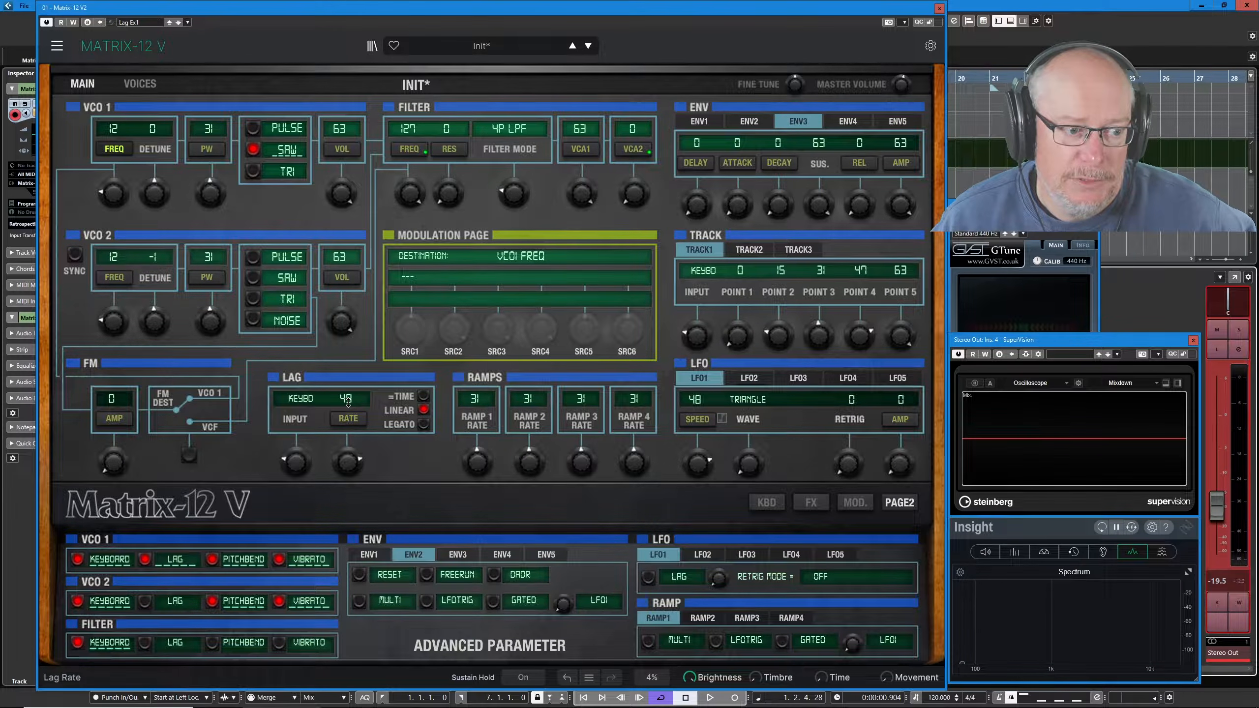
scroll(348, 403, up, 1)
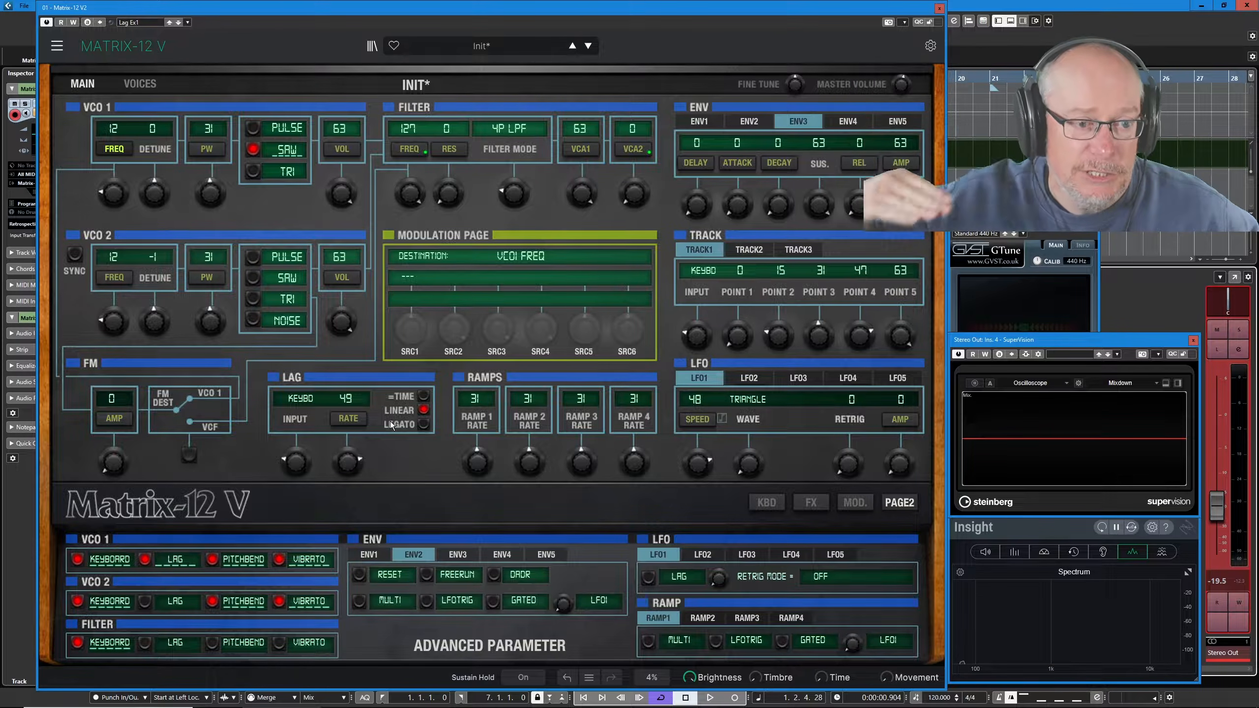
click(349, 462)
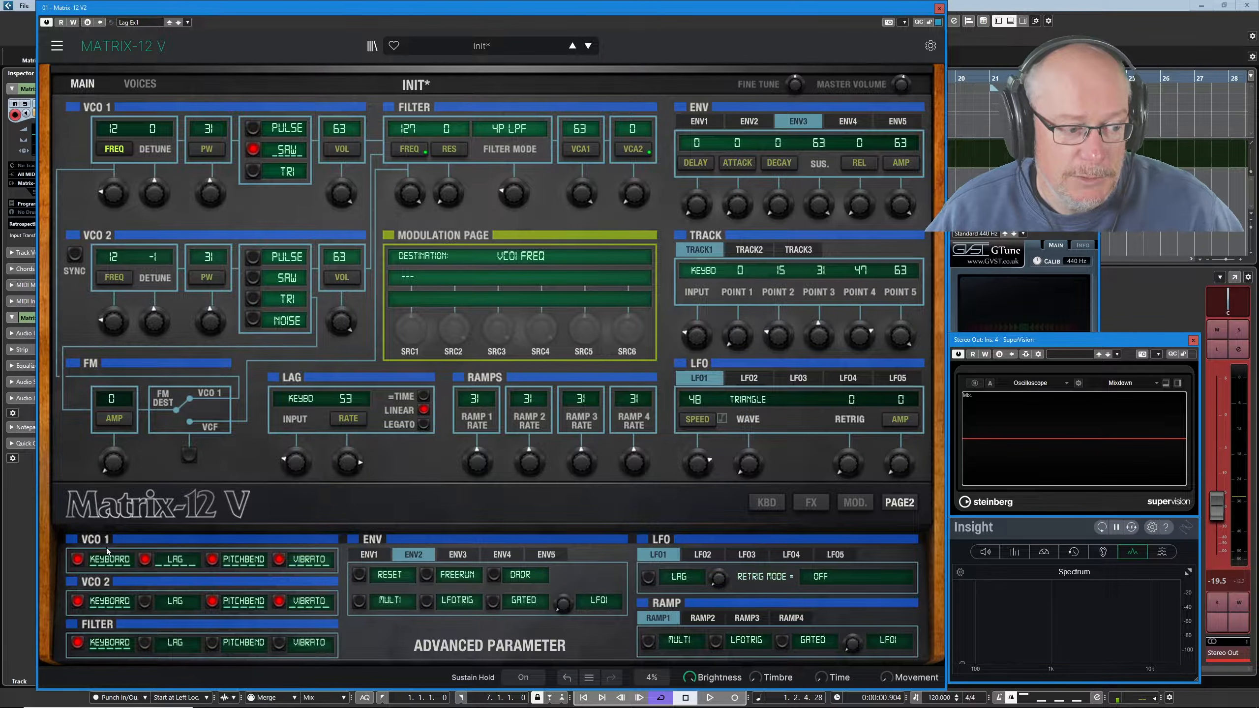
Turn off Keyboard control for VCO 1 and fine-tune the lag rate between 52 and 53.
click(77, 559)
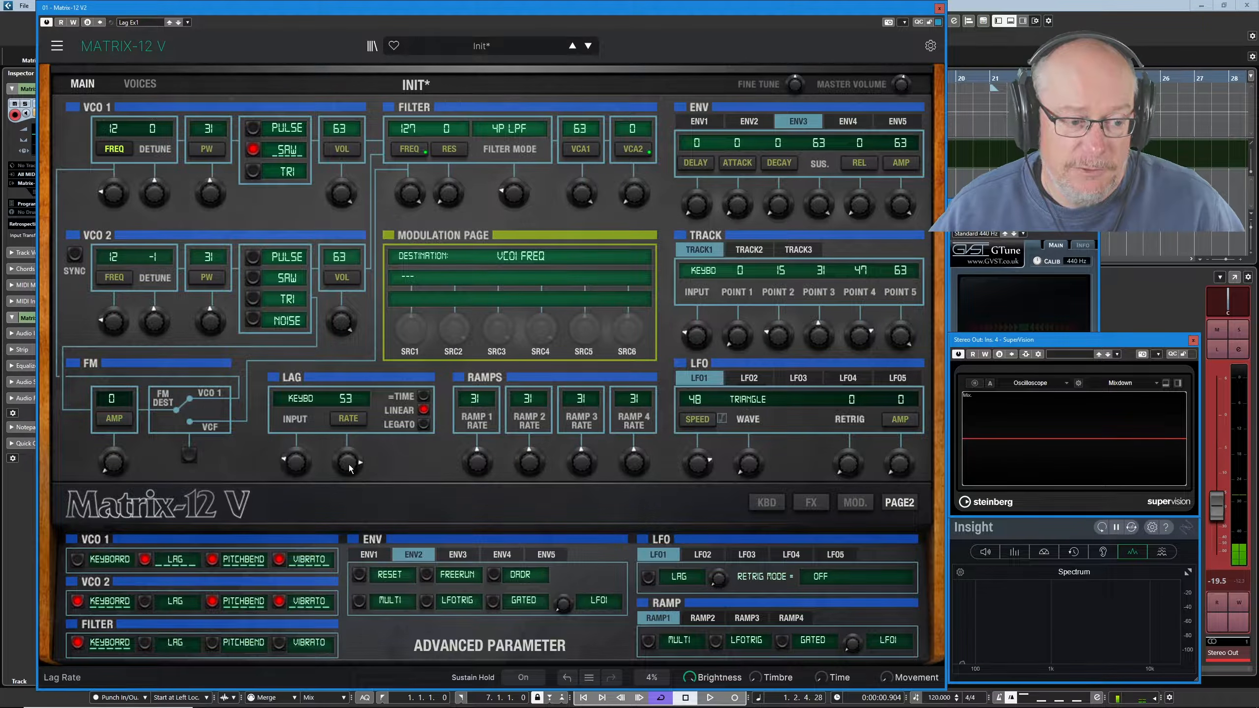
drag(346, 465, 345, 466)
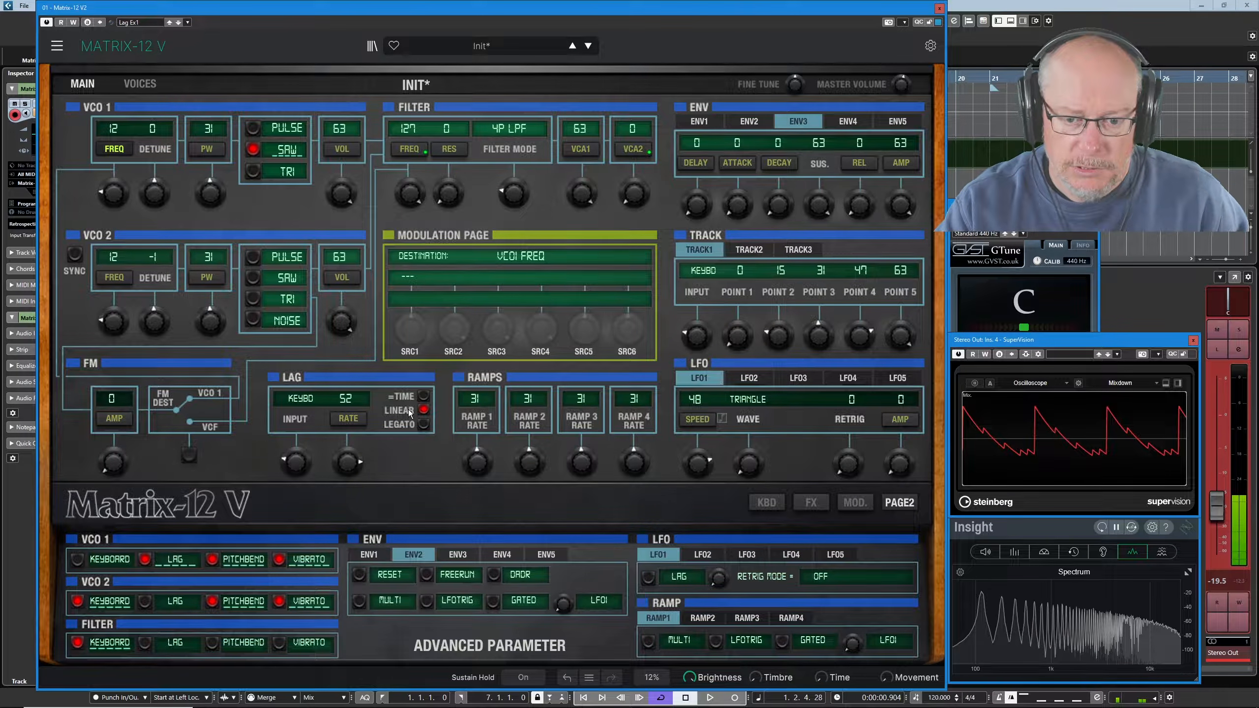
drag(348, 462, 348, 458)
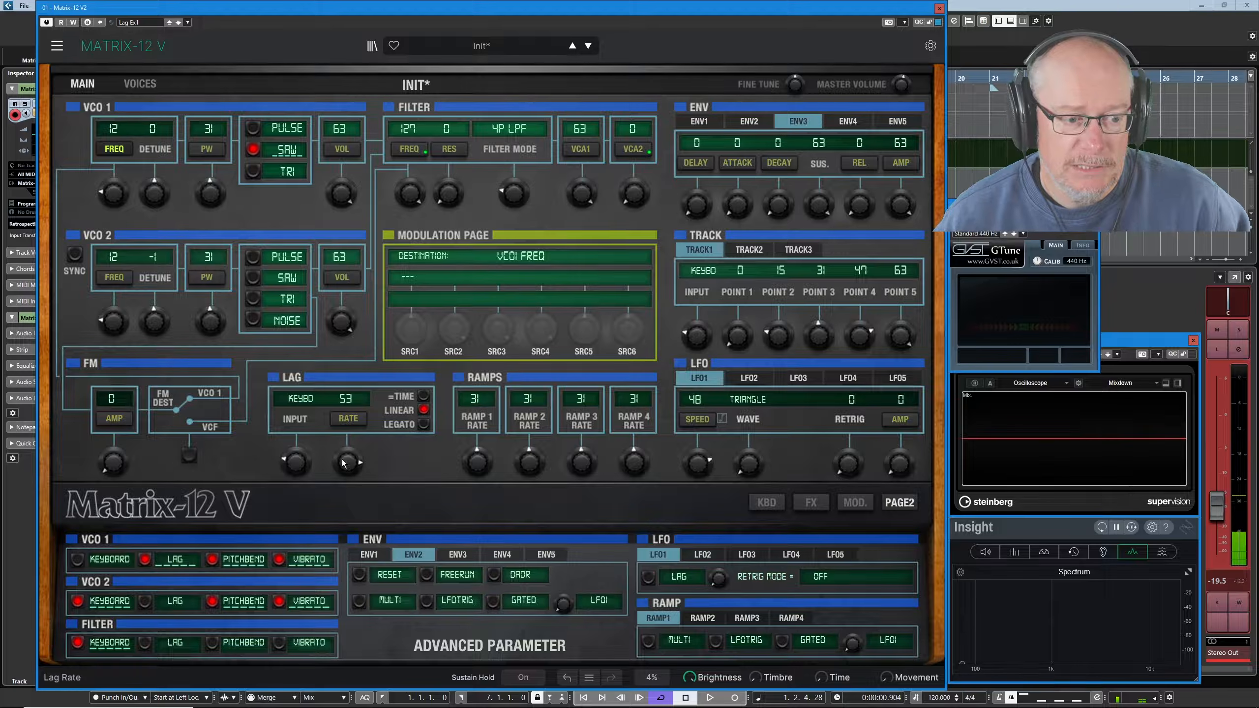
Try the lag with Linear switched off and on again, and with Legato switched on and off again.
click(423, 414)
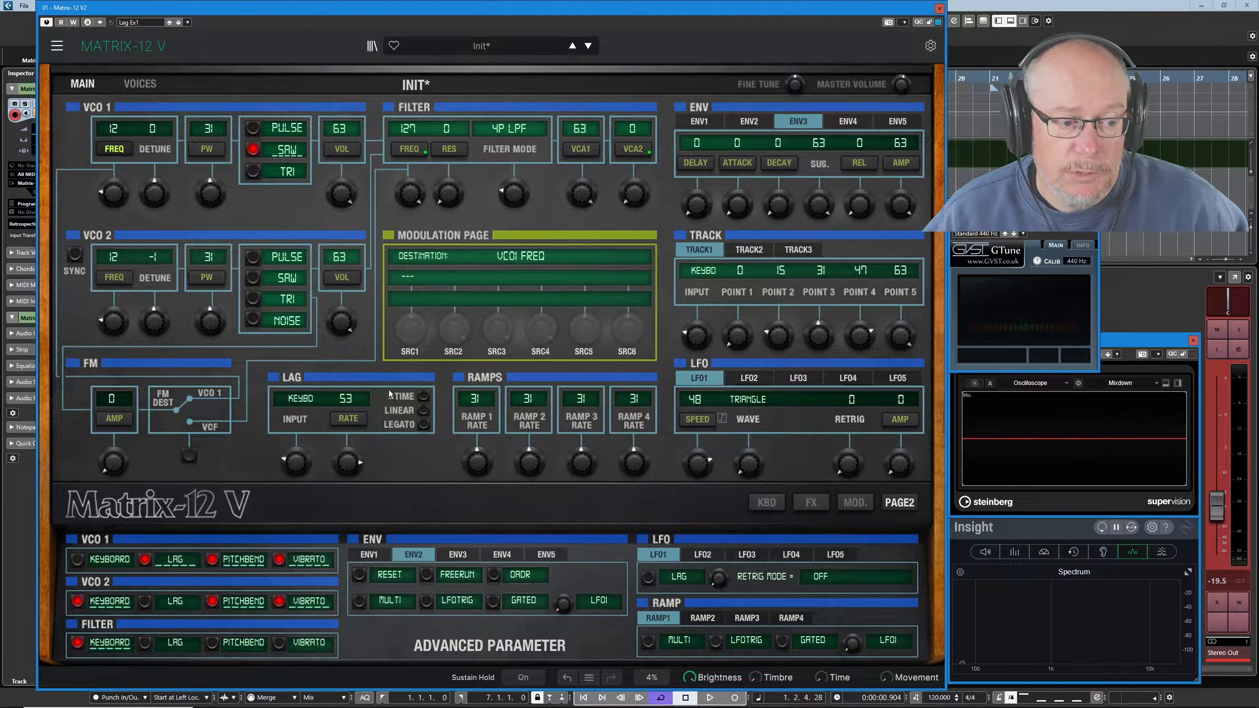
click(423, 411)
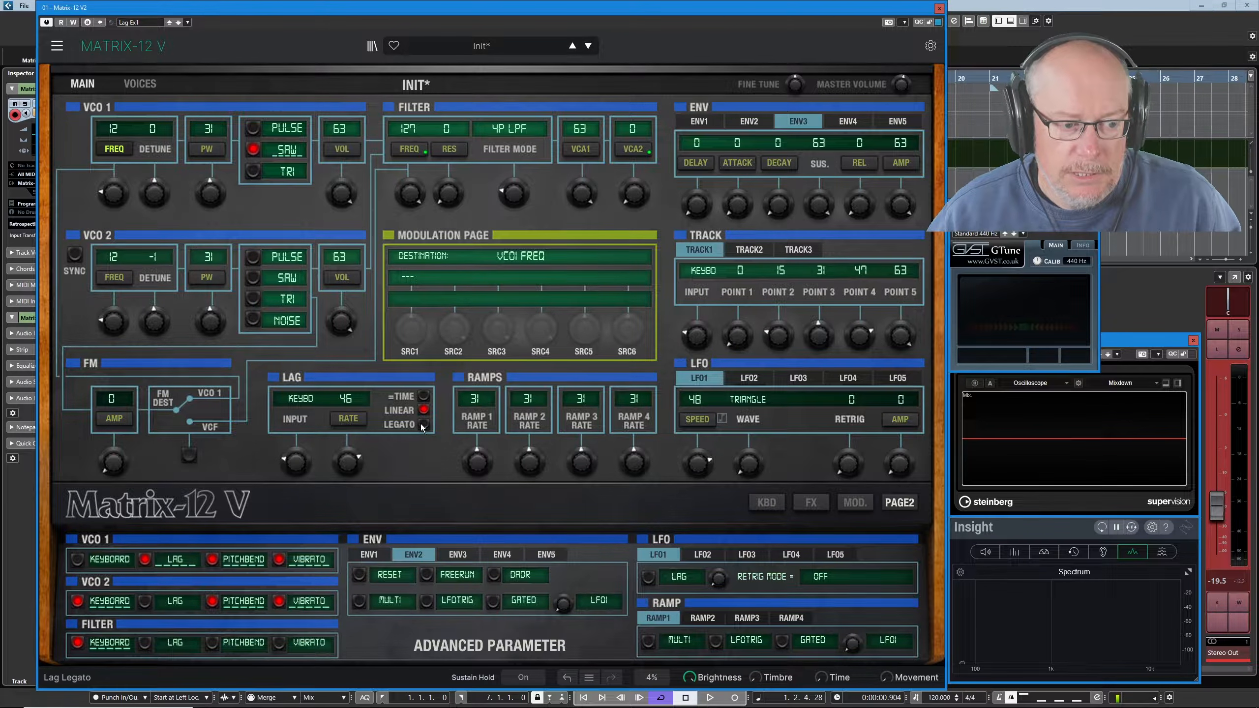
click(422, 424)
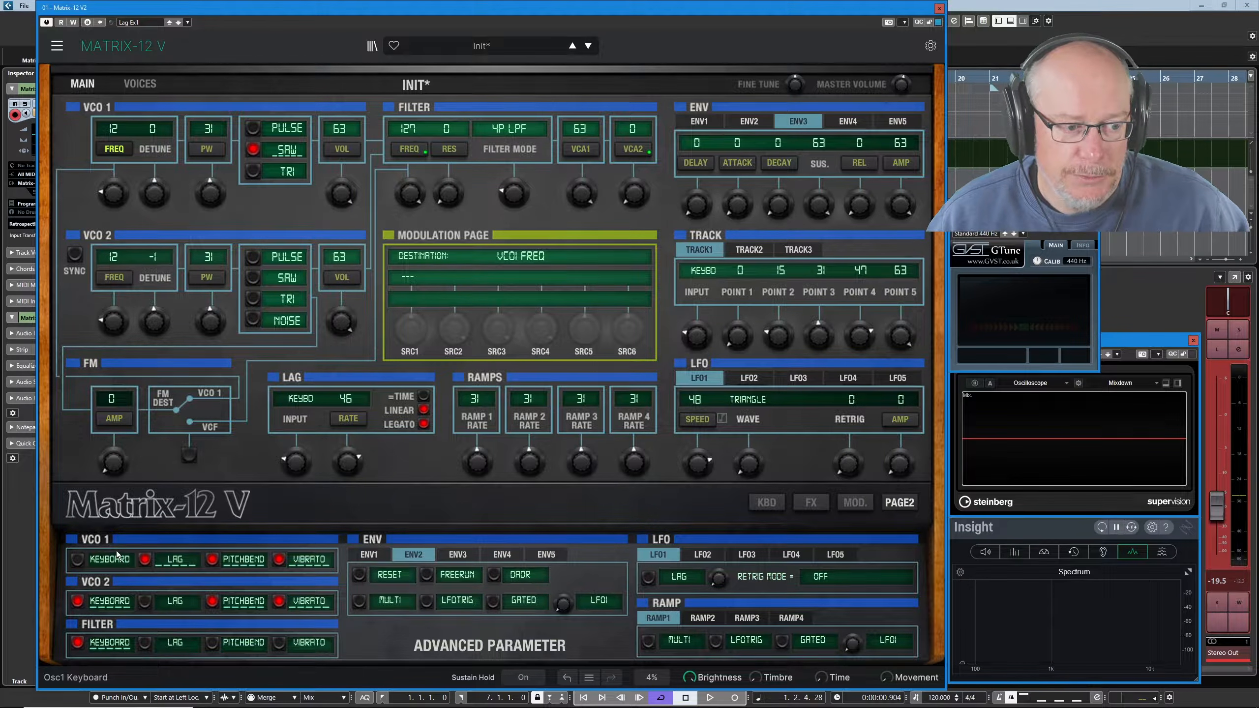
click(425, 425)
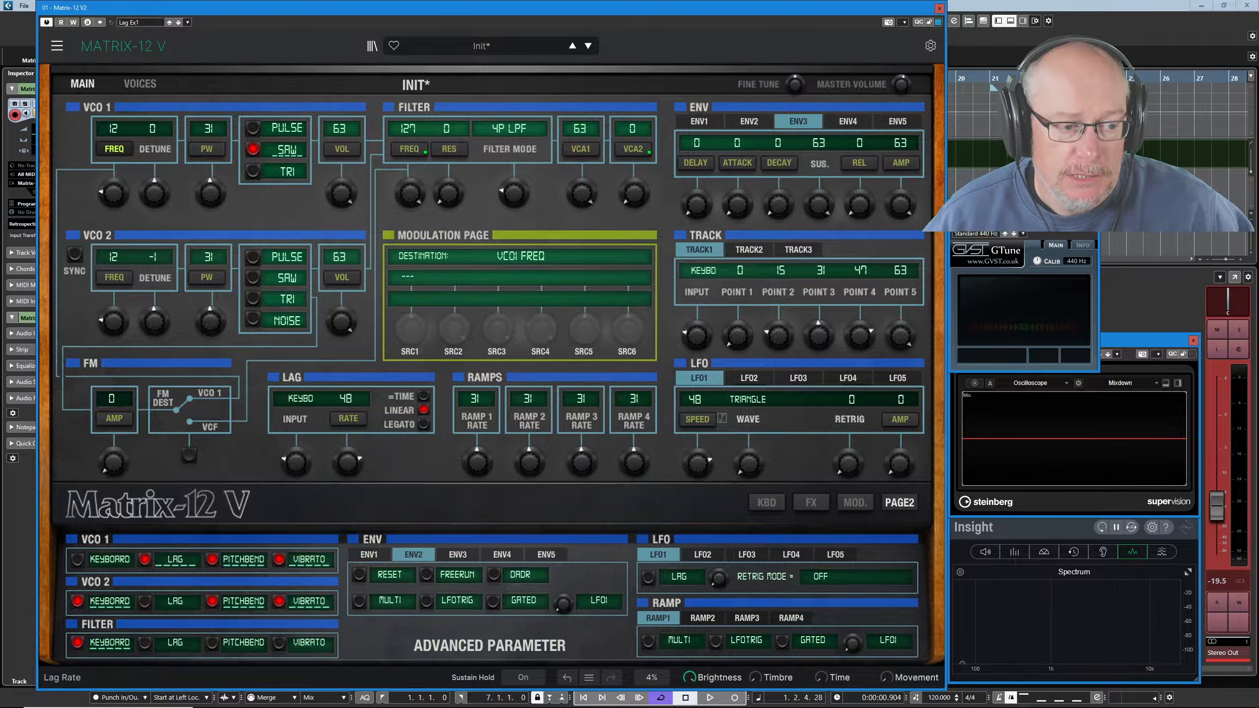
Set the lag rate to 53, turn Keyboard control for VCO 1 back on and its Lag off.
drag(347, 461, 348, 452)
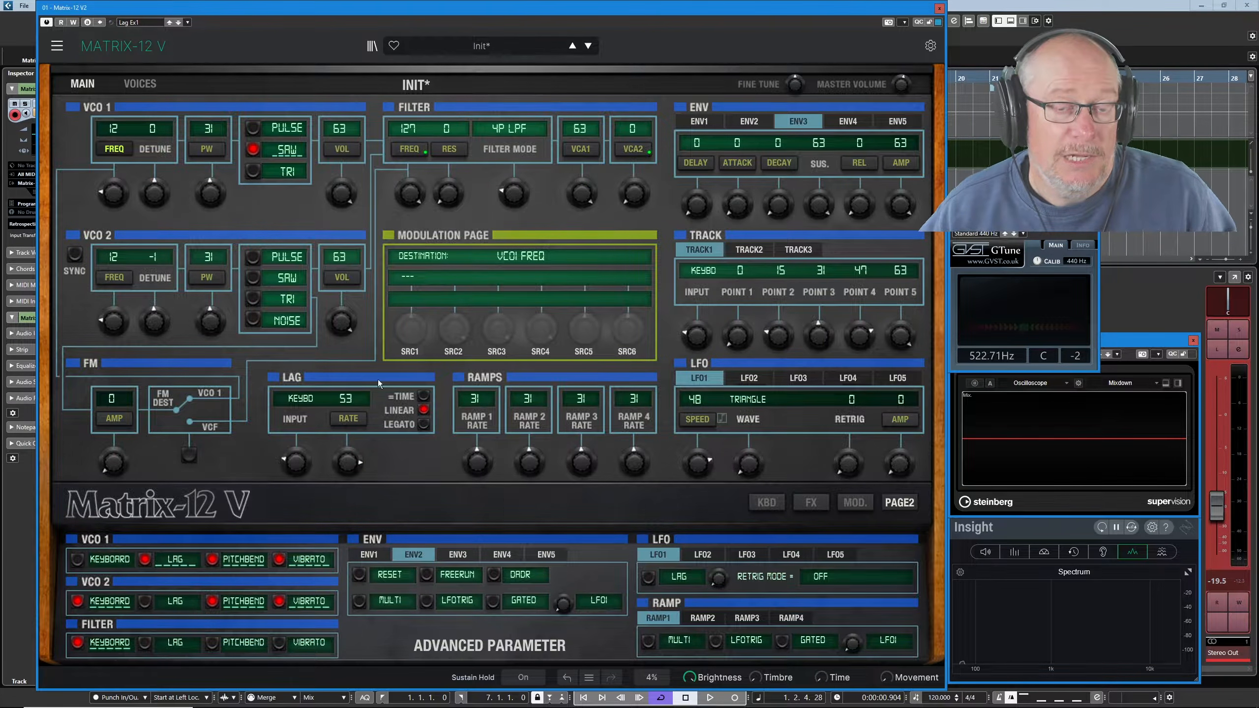
click(77, 559)
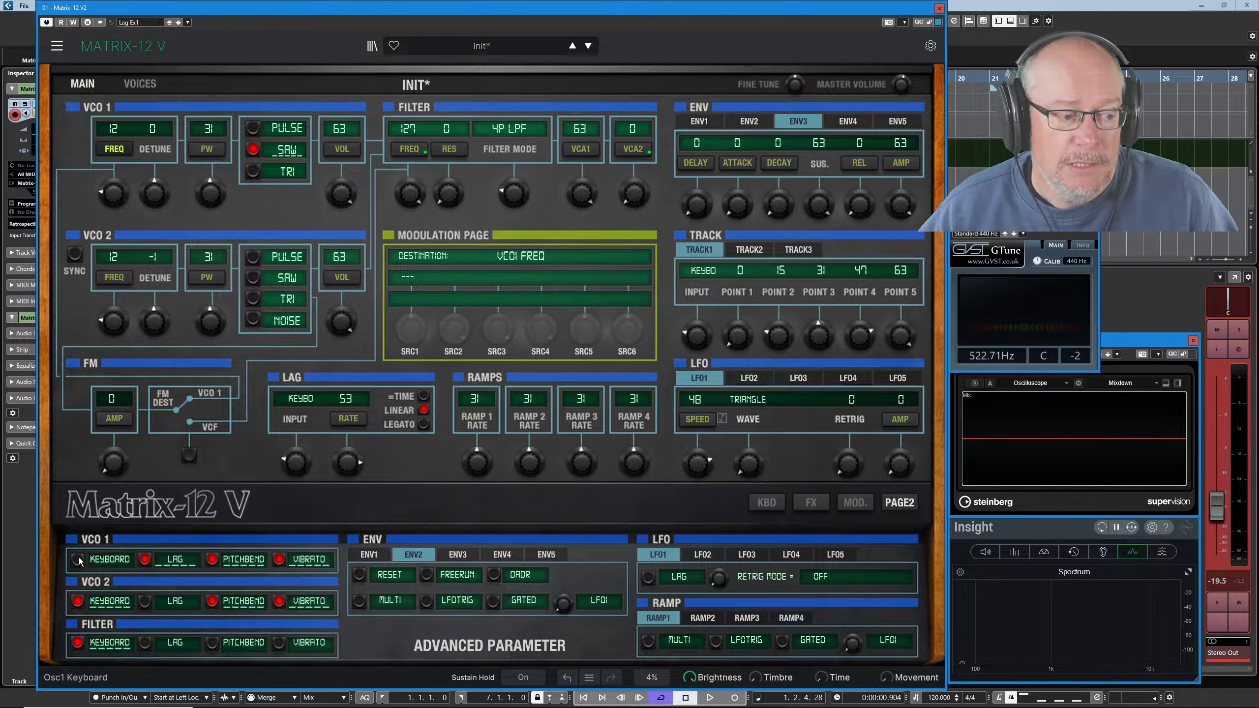
click(144, 559)
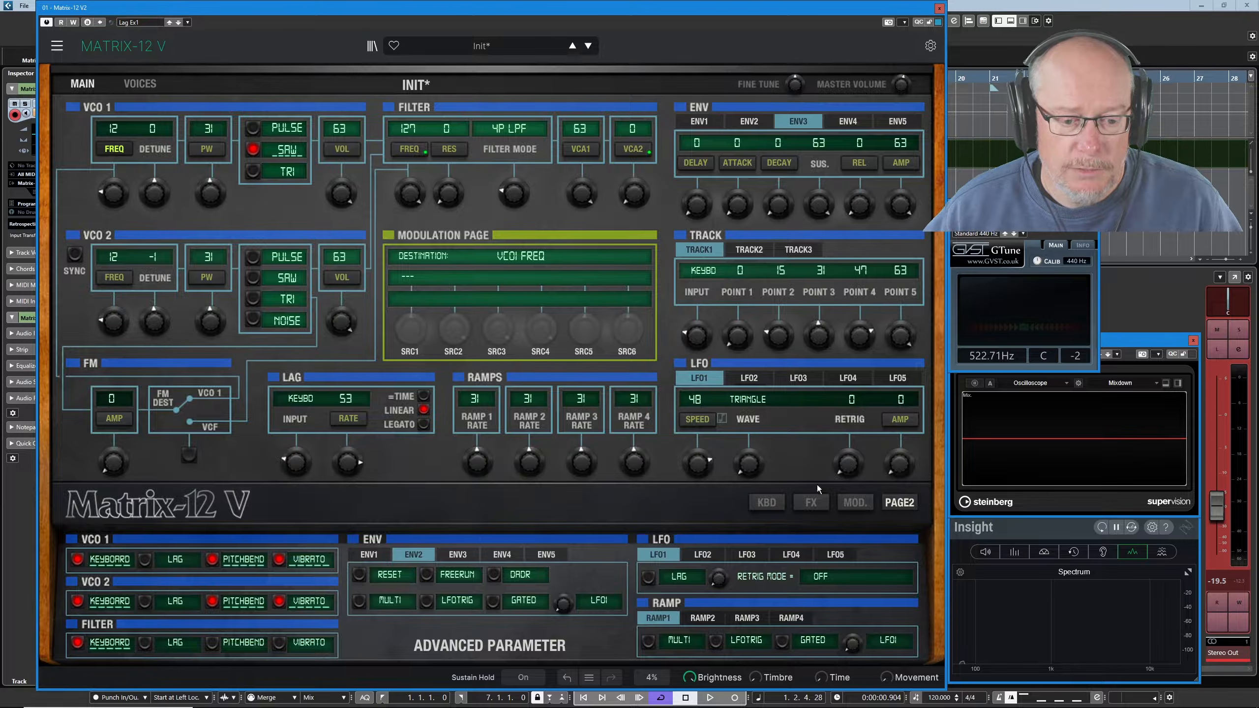
Assign Lag as the first modulation source of VCO 1 frequency, trying an amount of -63 before settling on 63.
click(767, 503)
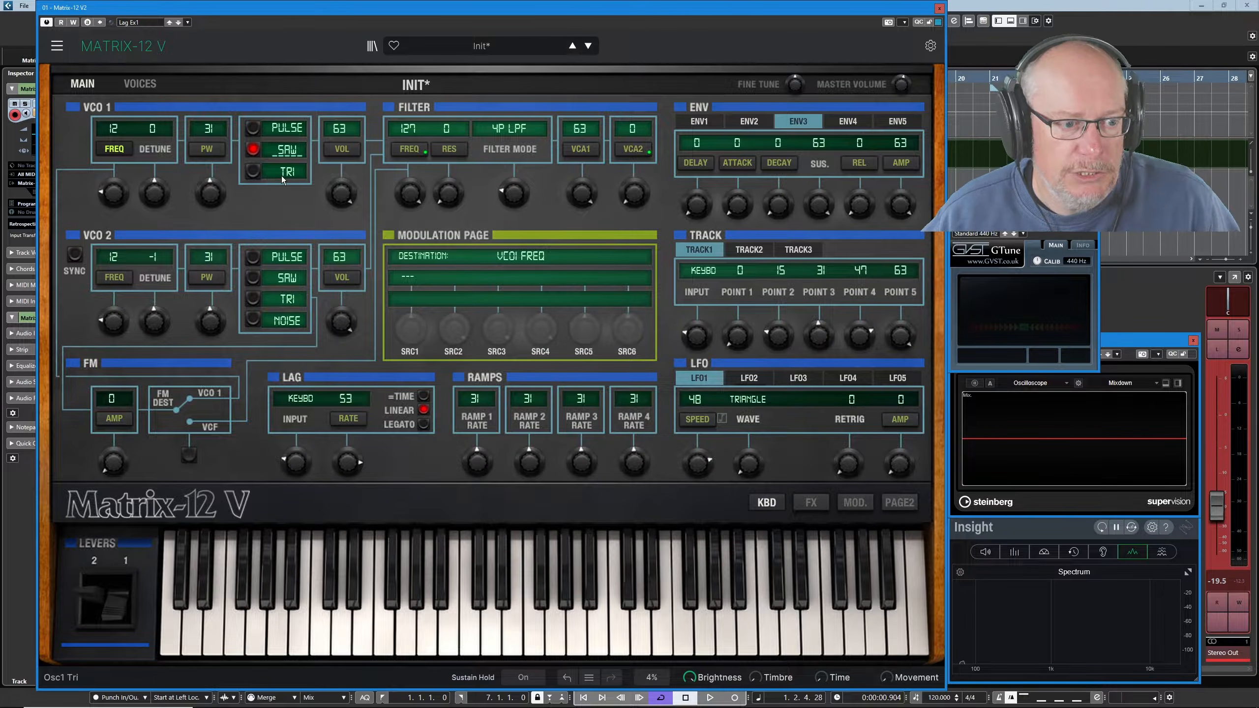
click(406, 275)
click(460, 392)
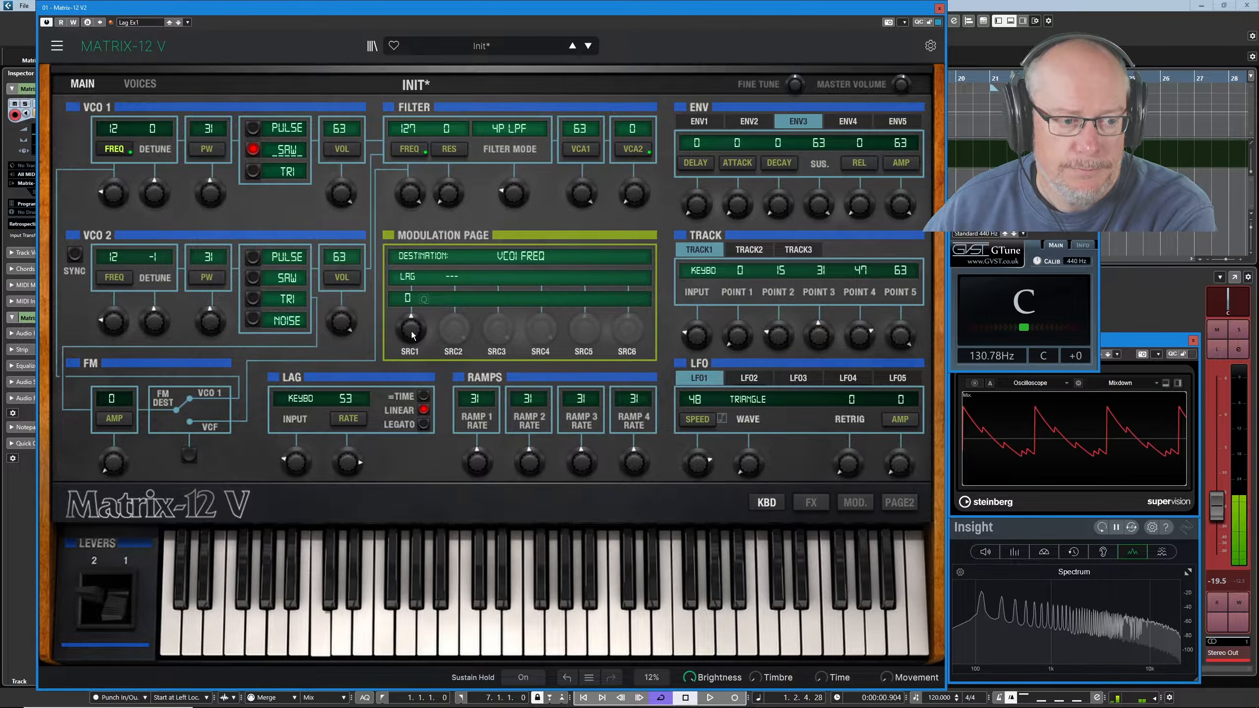
drag(411, 329, 411, 263)
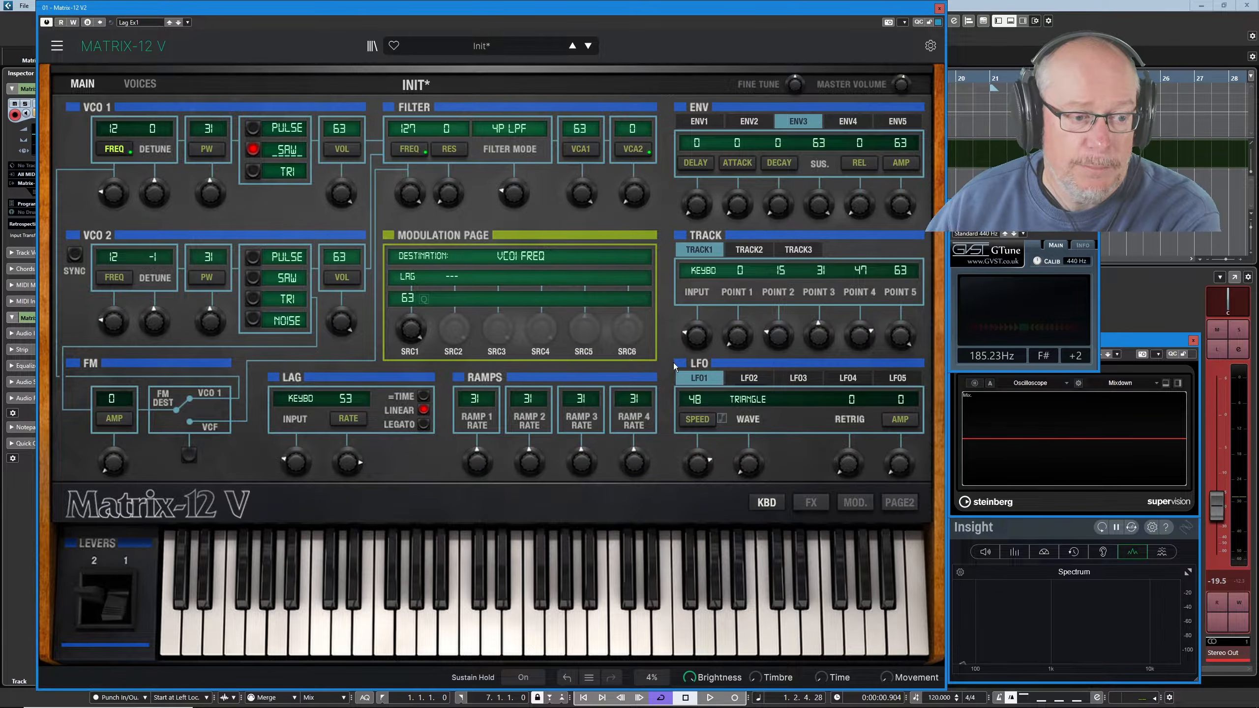
drag(427, 336, 427, 409)
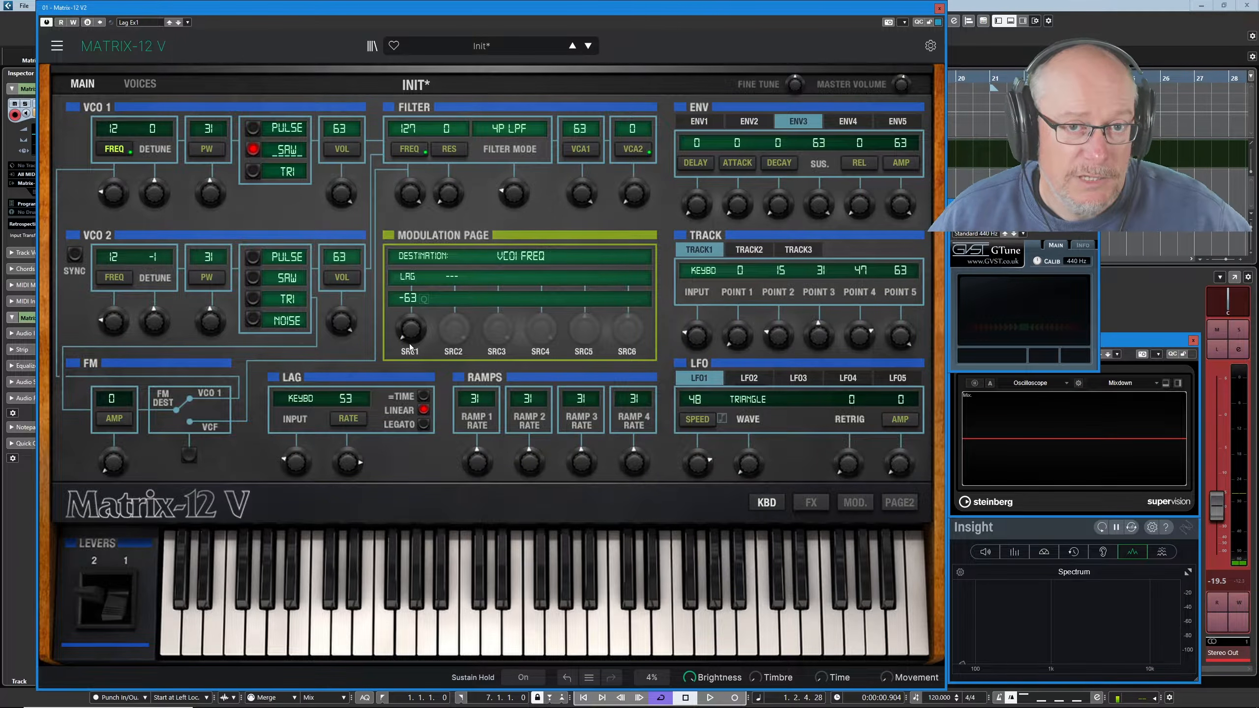
drag(410, 340, 415, 328)
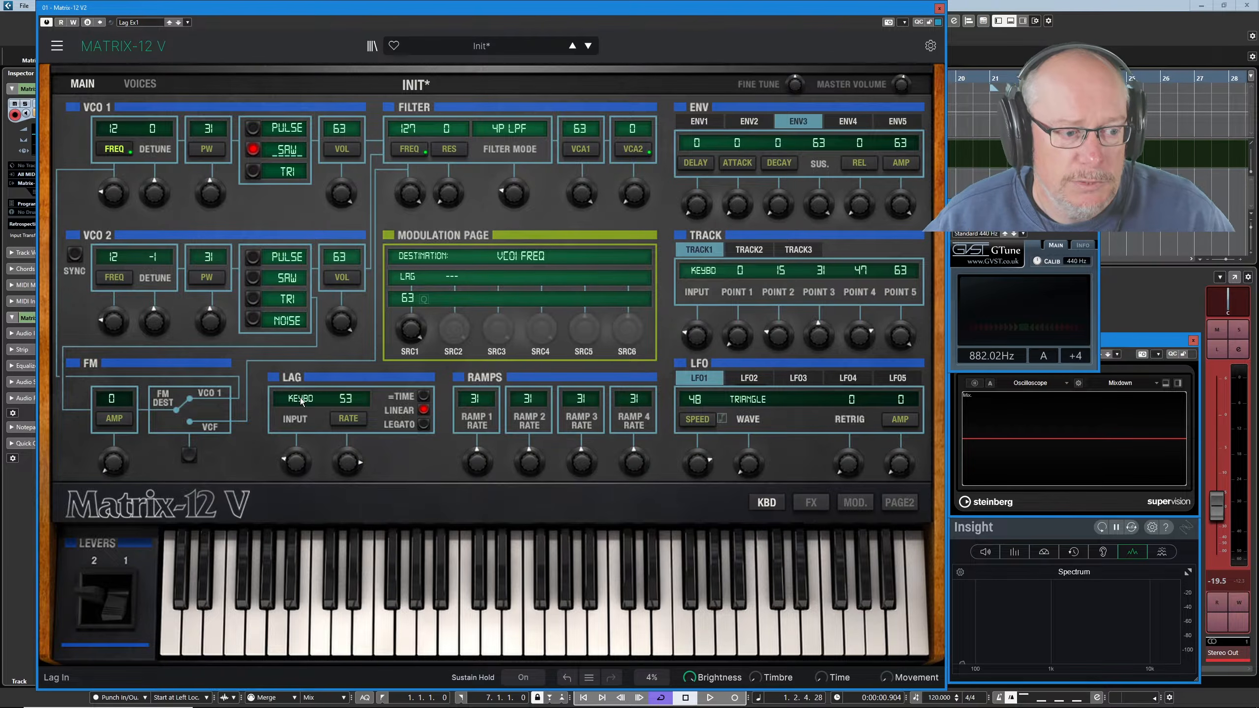
Change the lag processor's input source to Velocity.
click(301, 402)
click(525, 322)
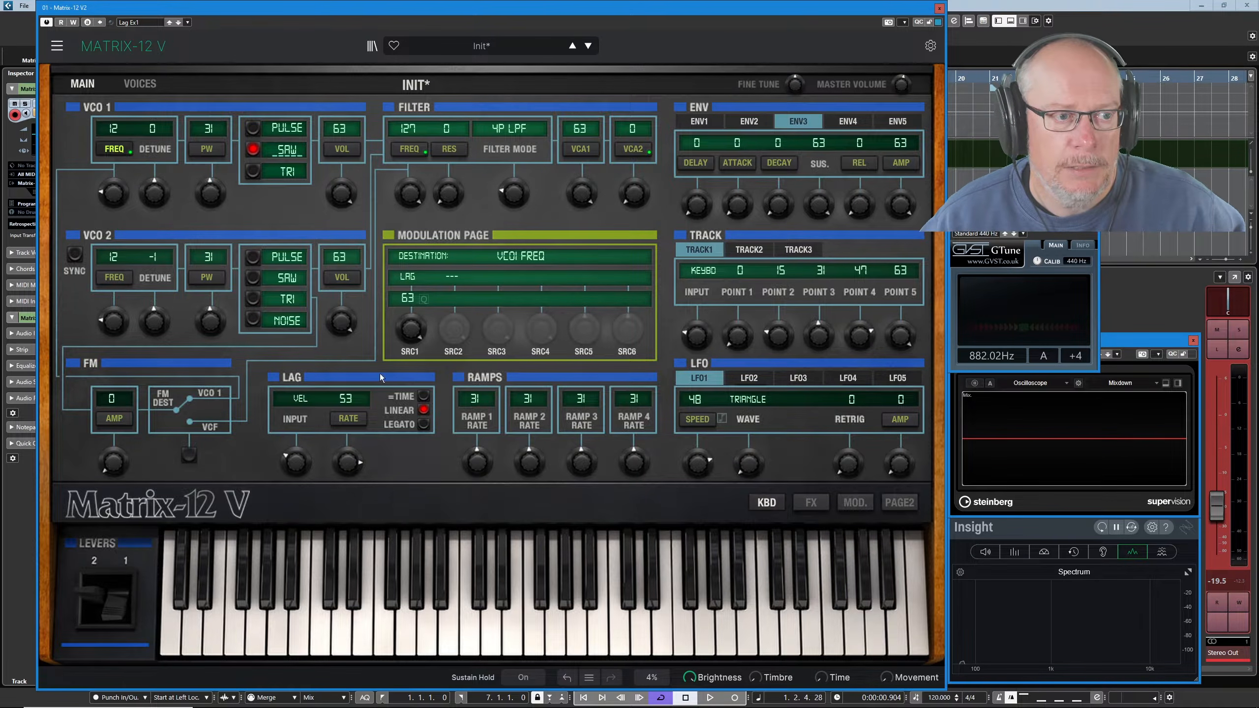
Open the Matrix-12 V2 01 MIDI part in the editor and play its notes of varying velocity to hear the lag.
drag(379, 13, 1258, 14)
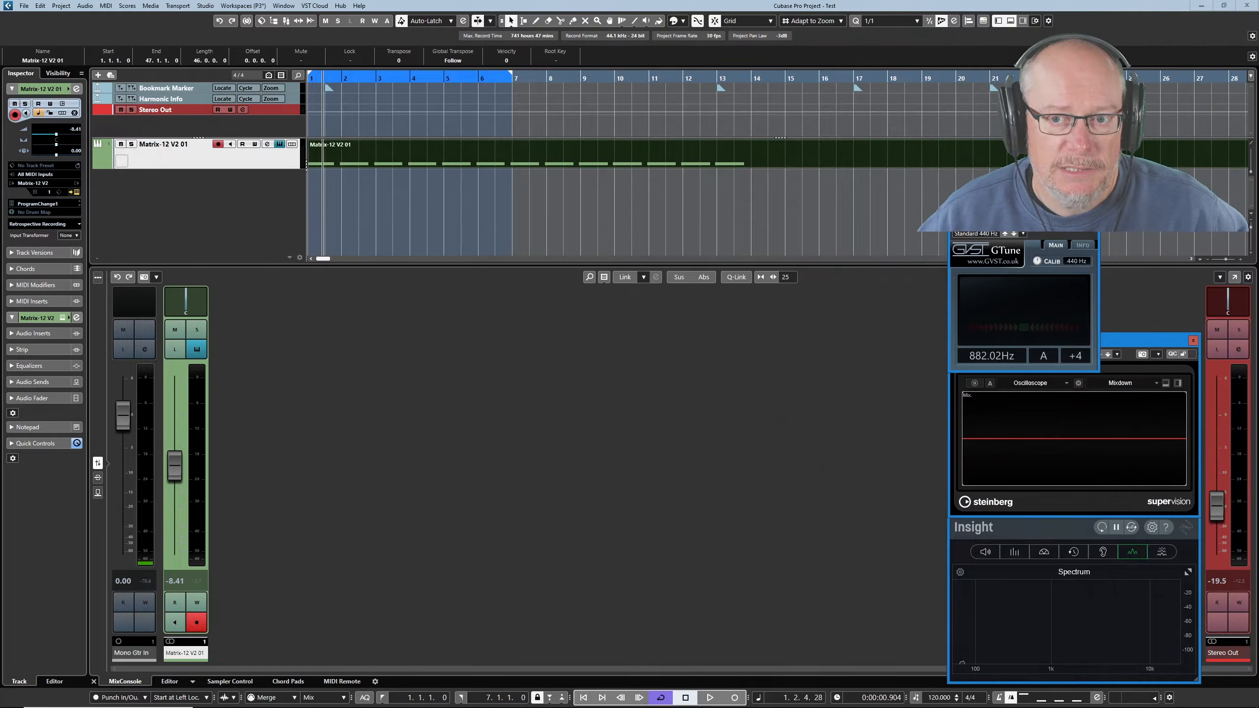
double_click(481, 154)
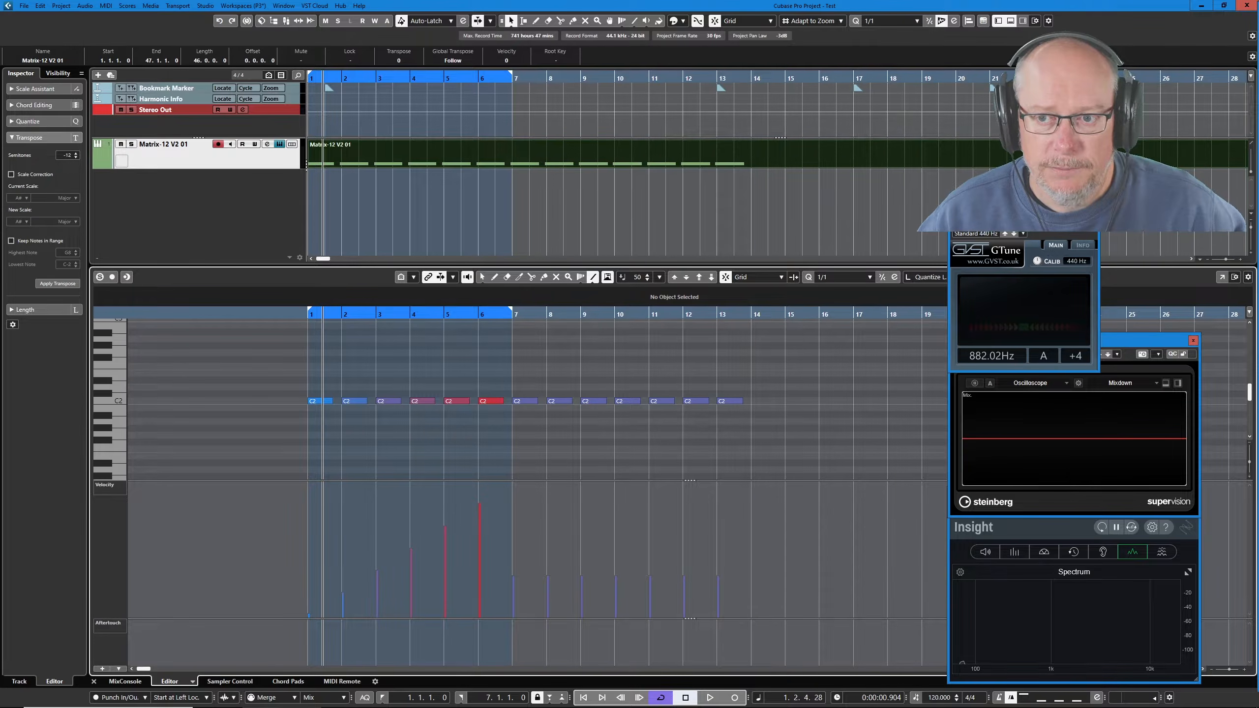
drag(644, 1, 450, 22)
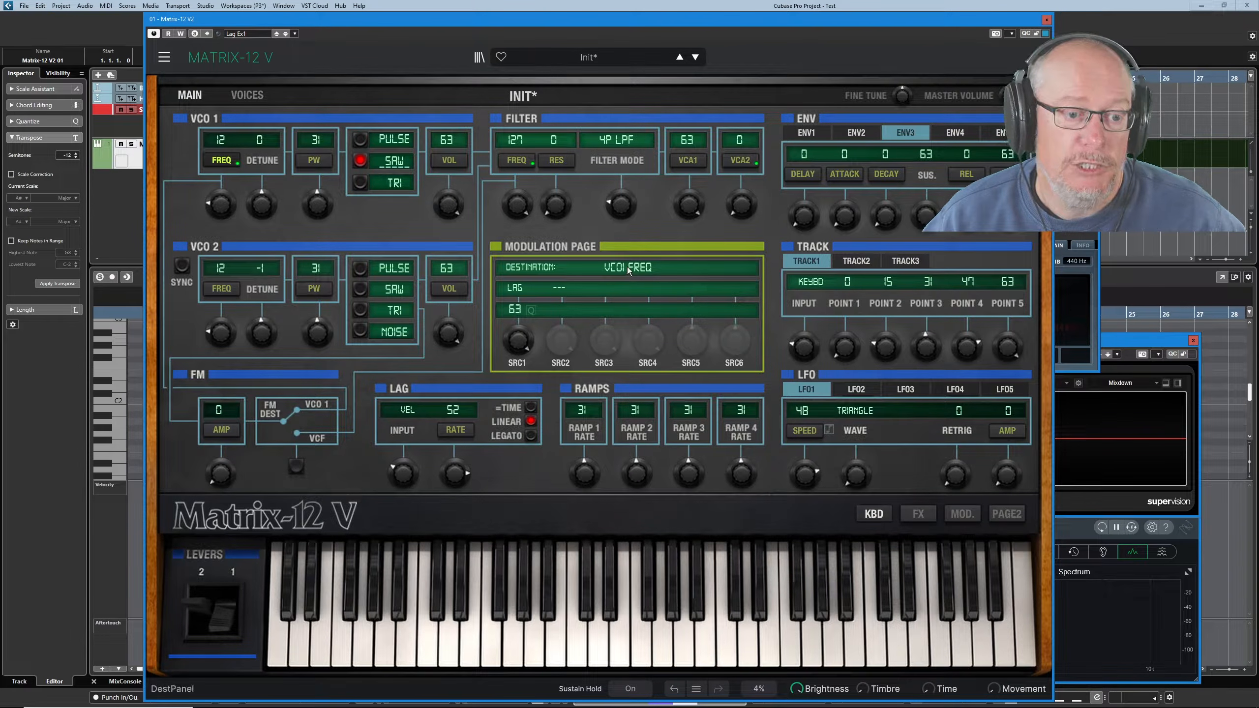
click(438, 7)
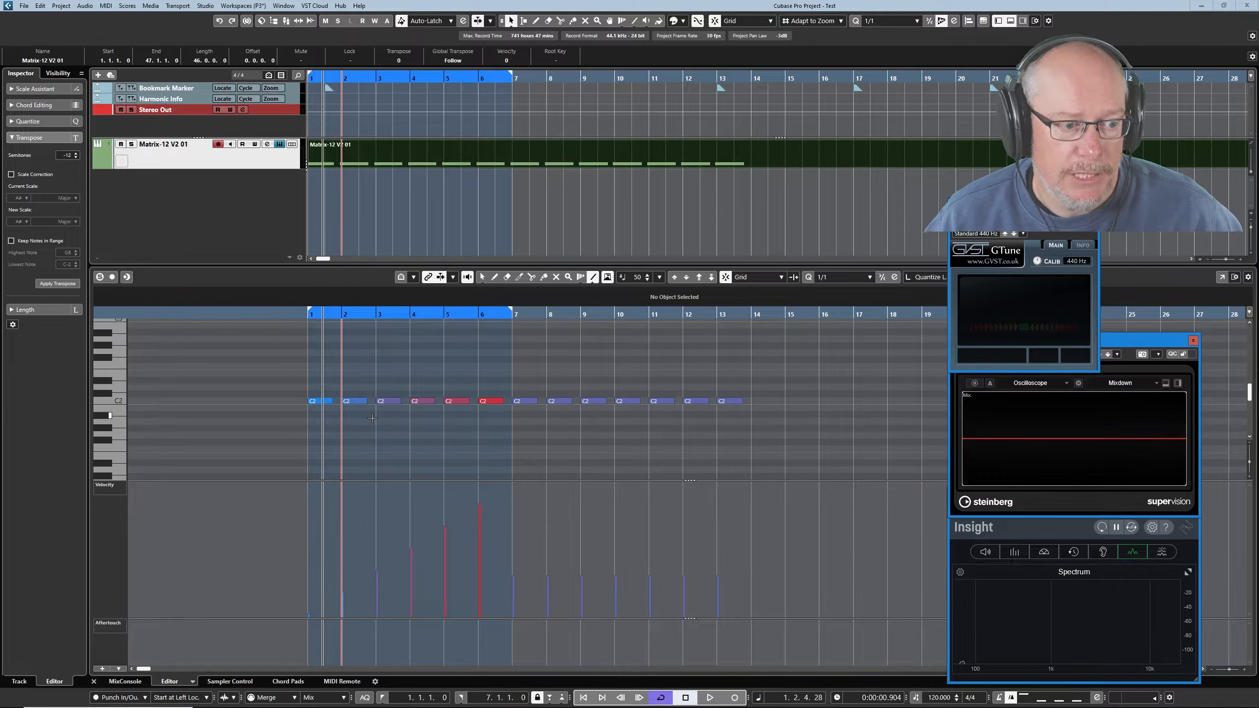
key(space)
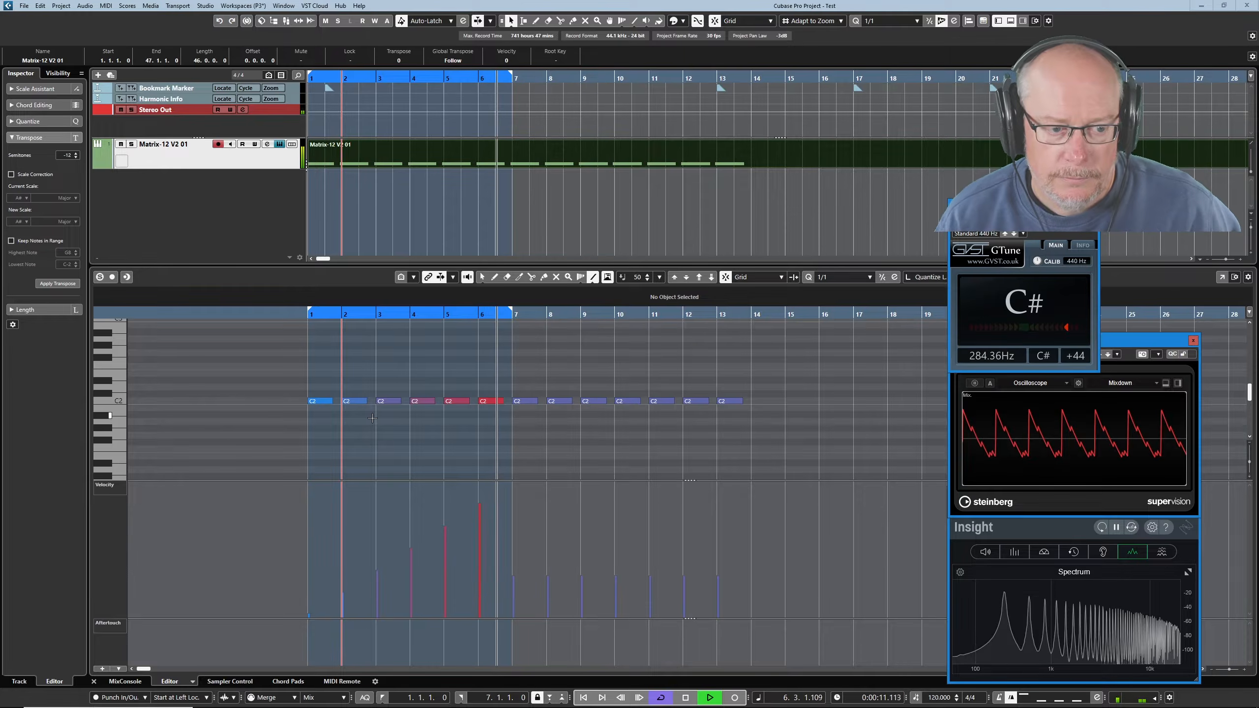
key(space)
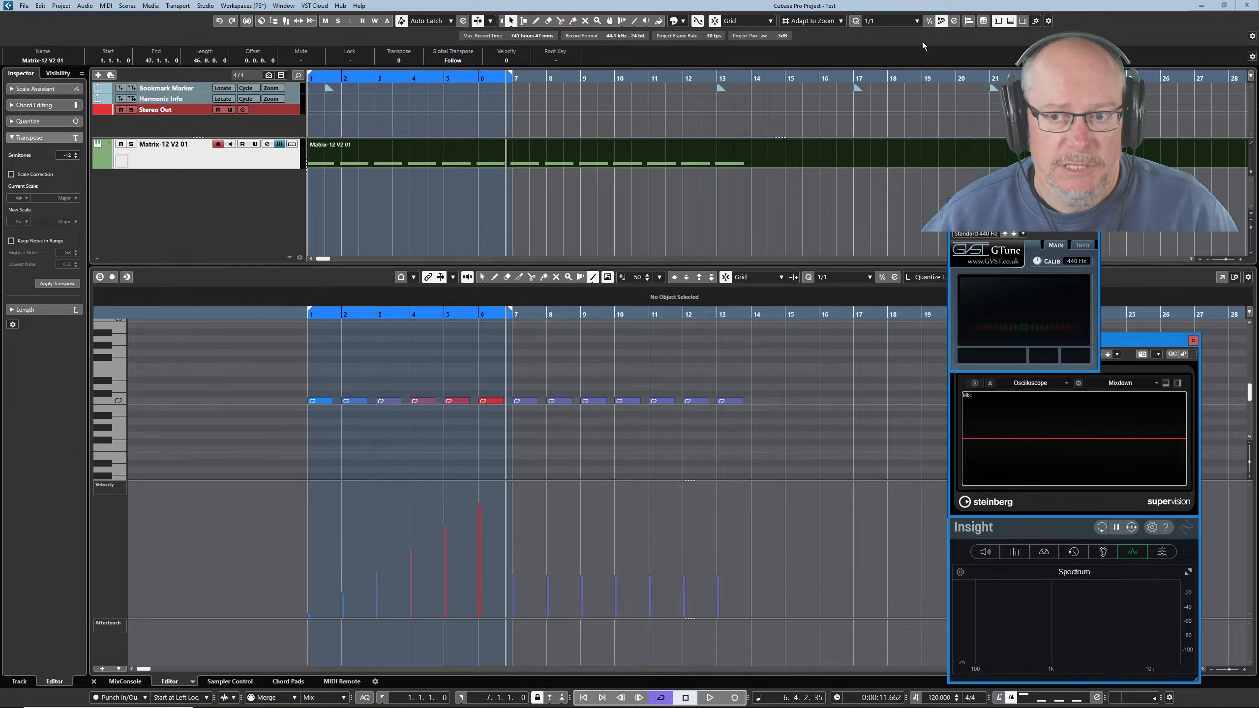
Reopen the Matrix-12 V instrument and change the first modulation source of VCO 1 frequency to Env 3.
click(279, 144)
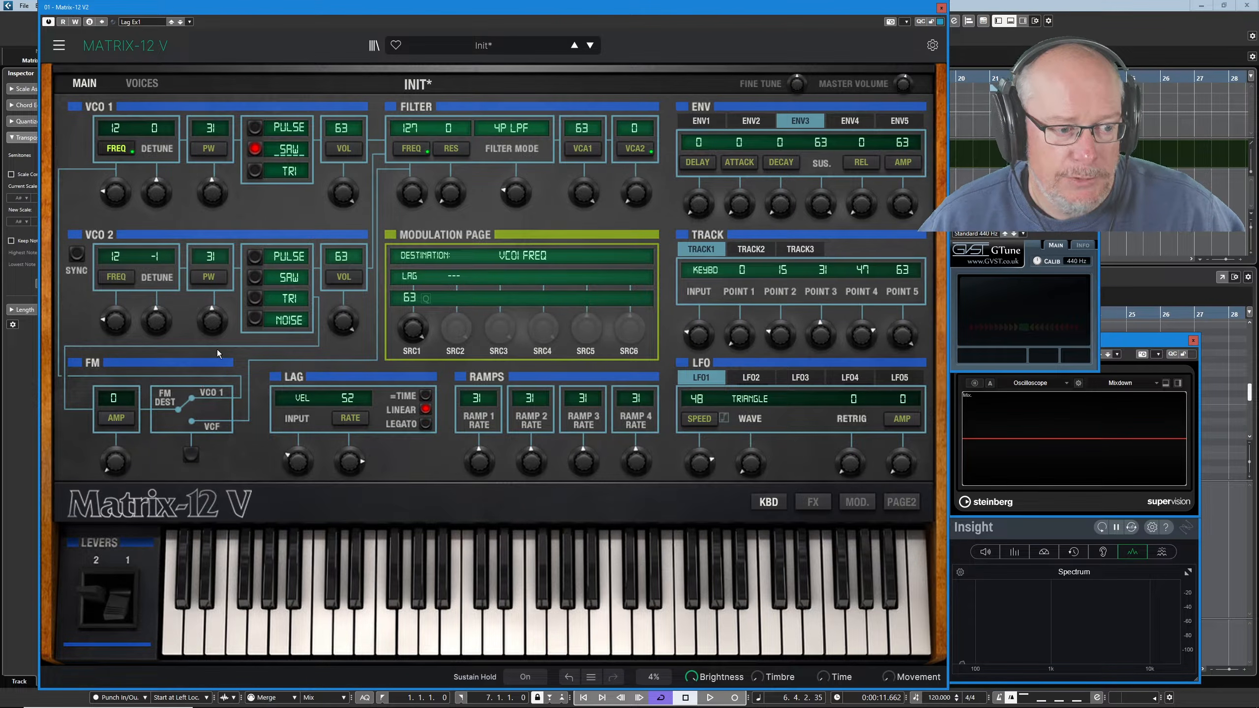
click(429, 284)
click(396, 444)
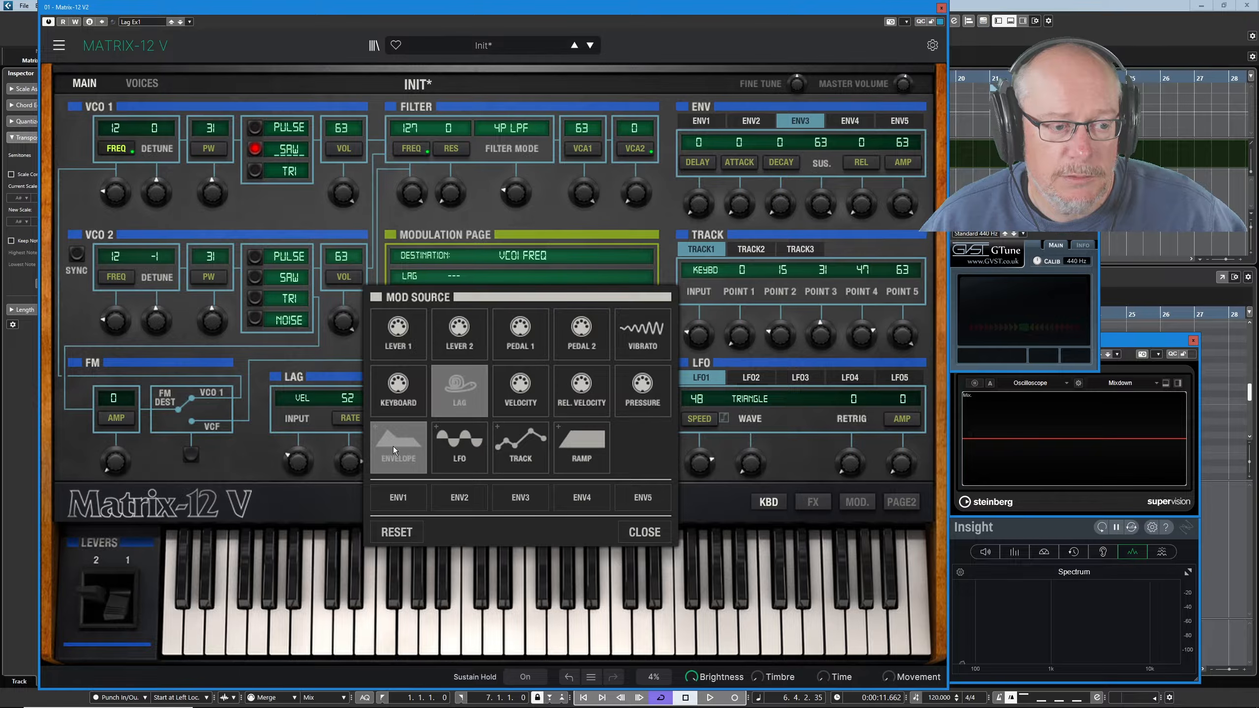
click(531, 498)
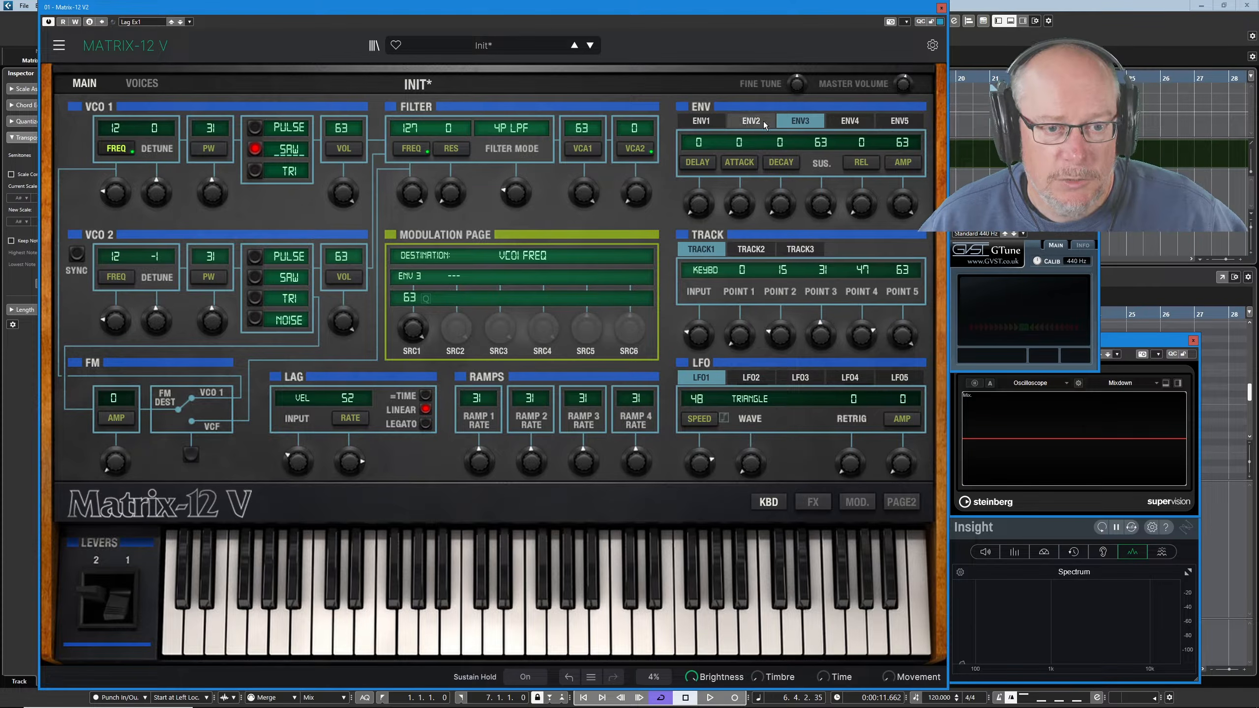
Set Env 3's attack to 52 and its sustain to 0, trying a sustain of 62 before returning it to 0.
click(804, 113)
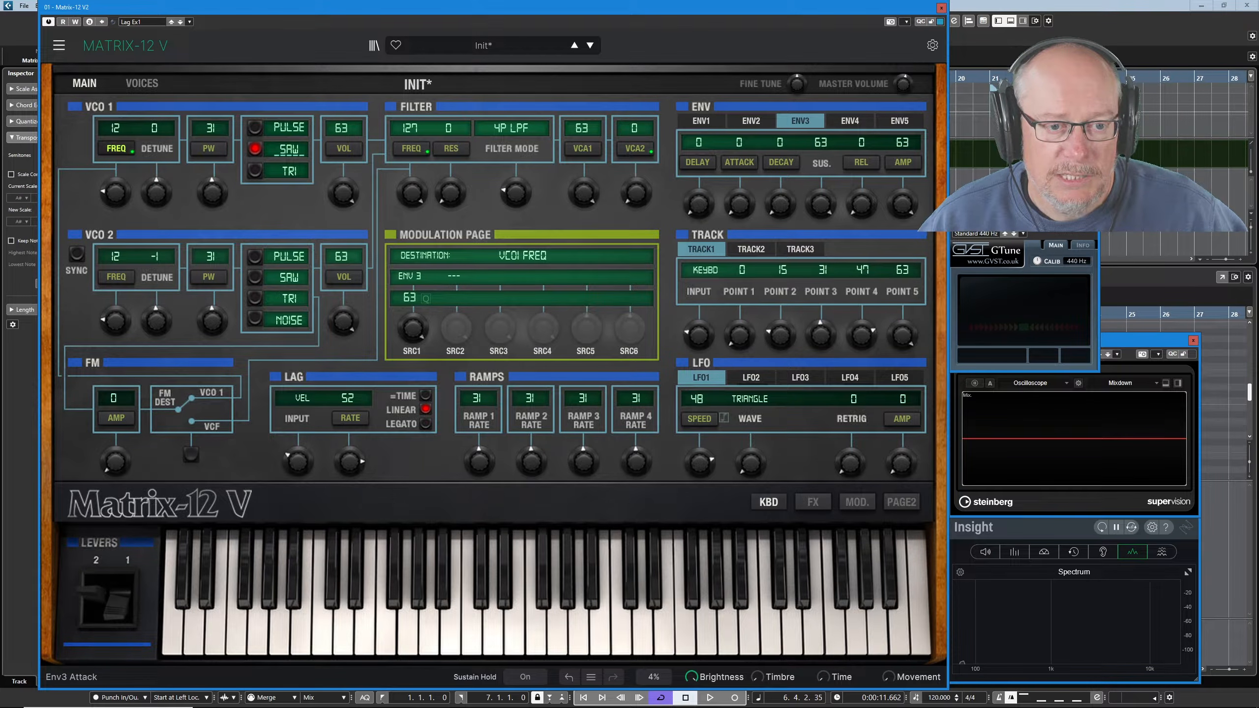
drag(740, 204, 740, 163)
drag(821, 204, 821, 248)
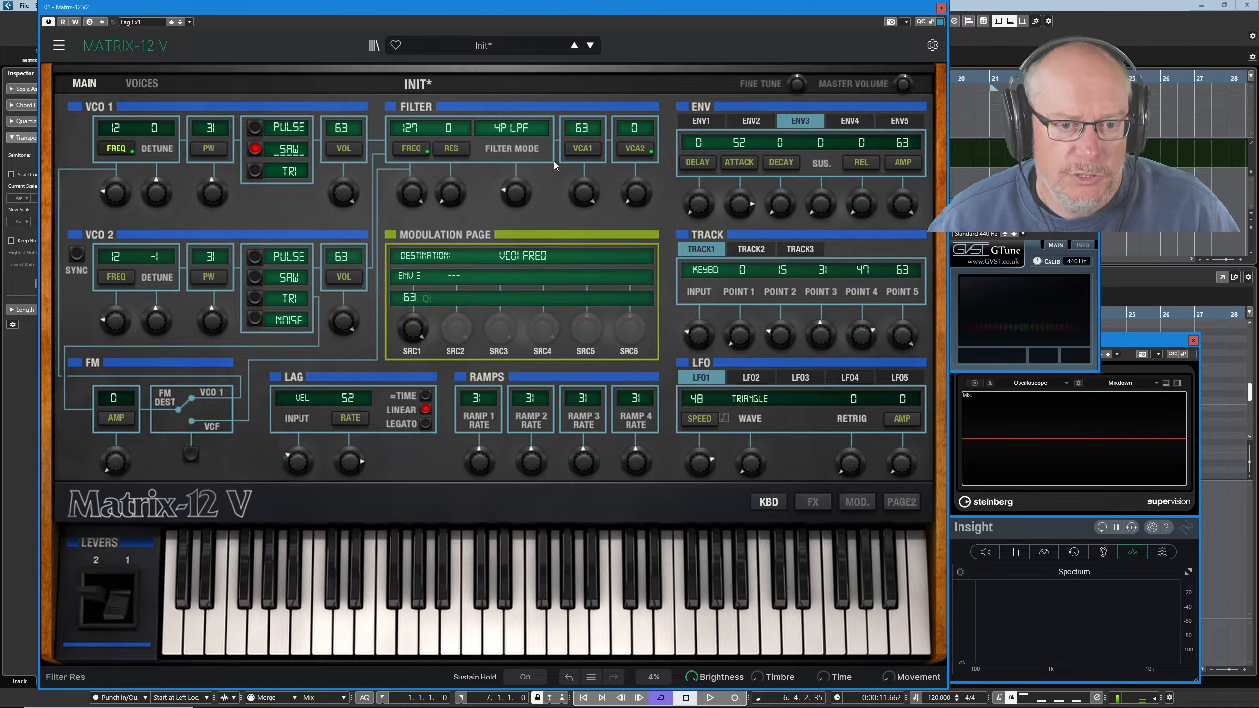
drag(820, 203, 820, 184)
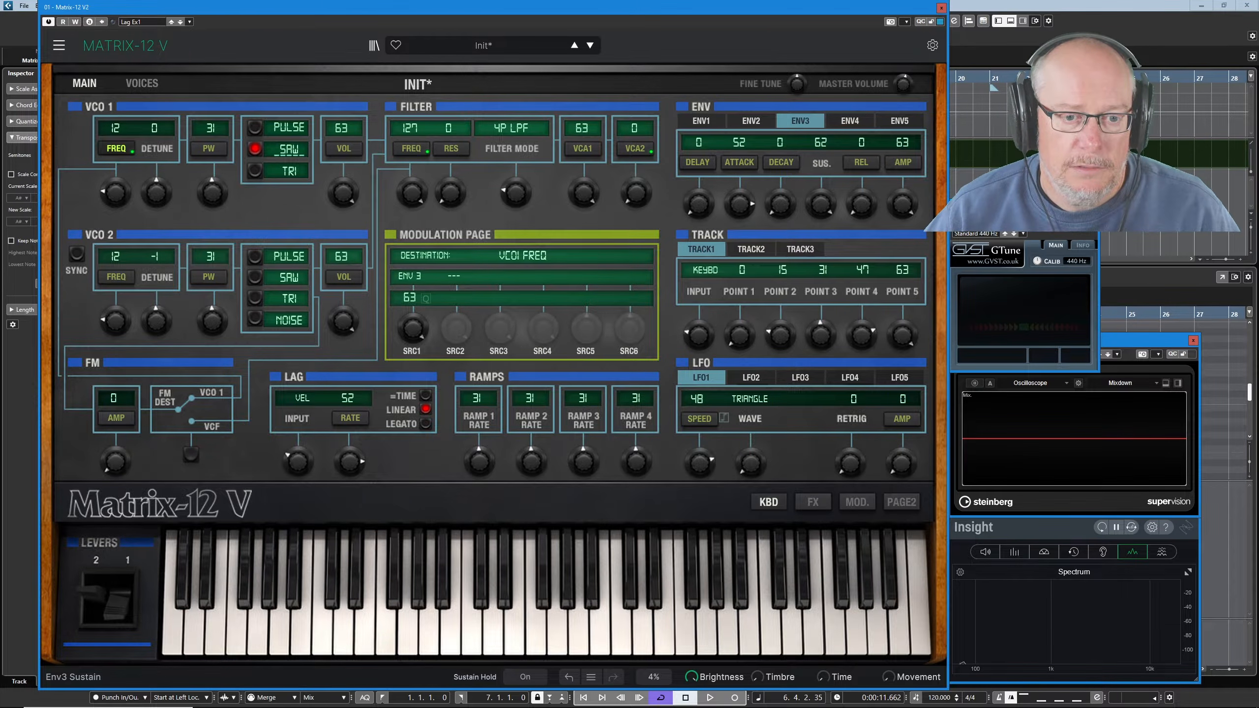
drag(820, 203, 820, 238)
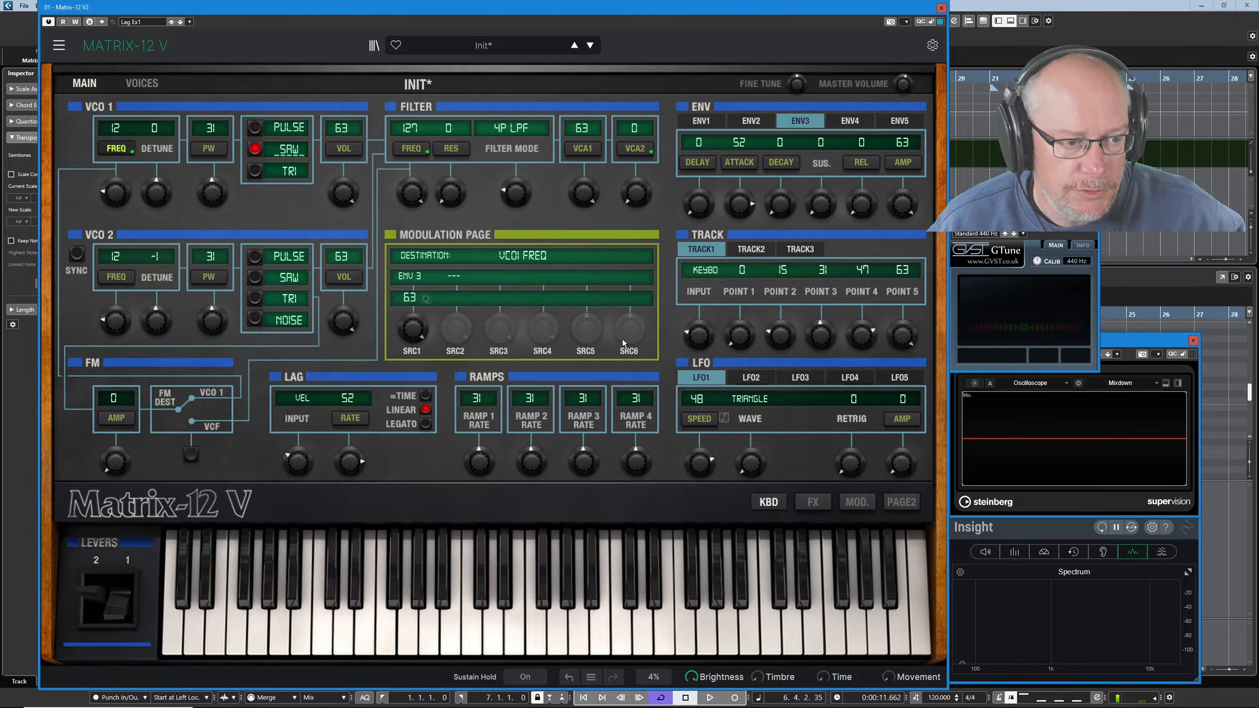
Change the lag processor's input to Env 3 and assign Lag as the first modulation source of VCO 1 frequency.
click(518, 431)
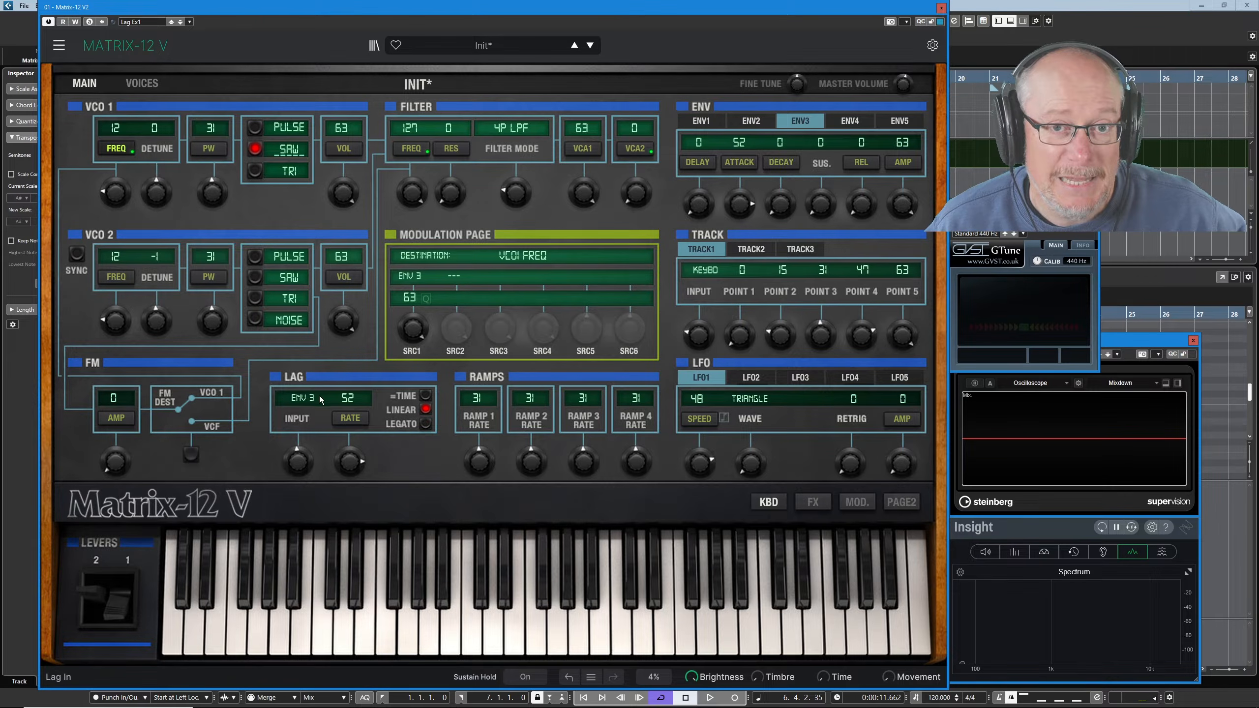
click(409, 279)
click(481, 378)
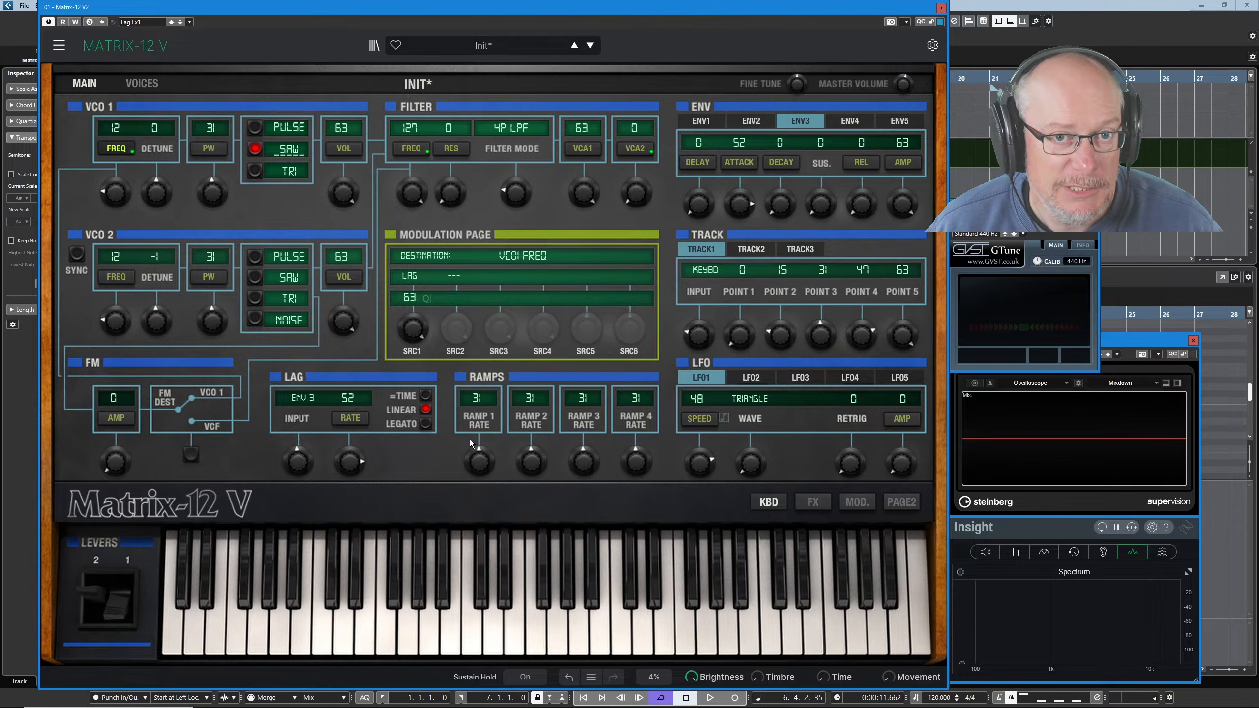
Drop the lag rate to 0 for comparison, raise it to 46 and settle on 47.
drag(349, 460, 349, 496)
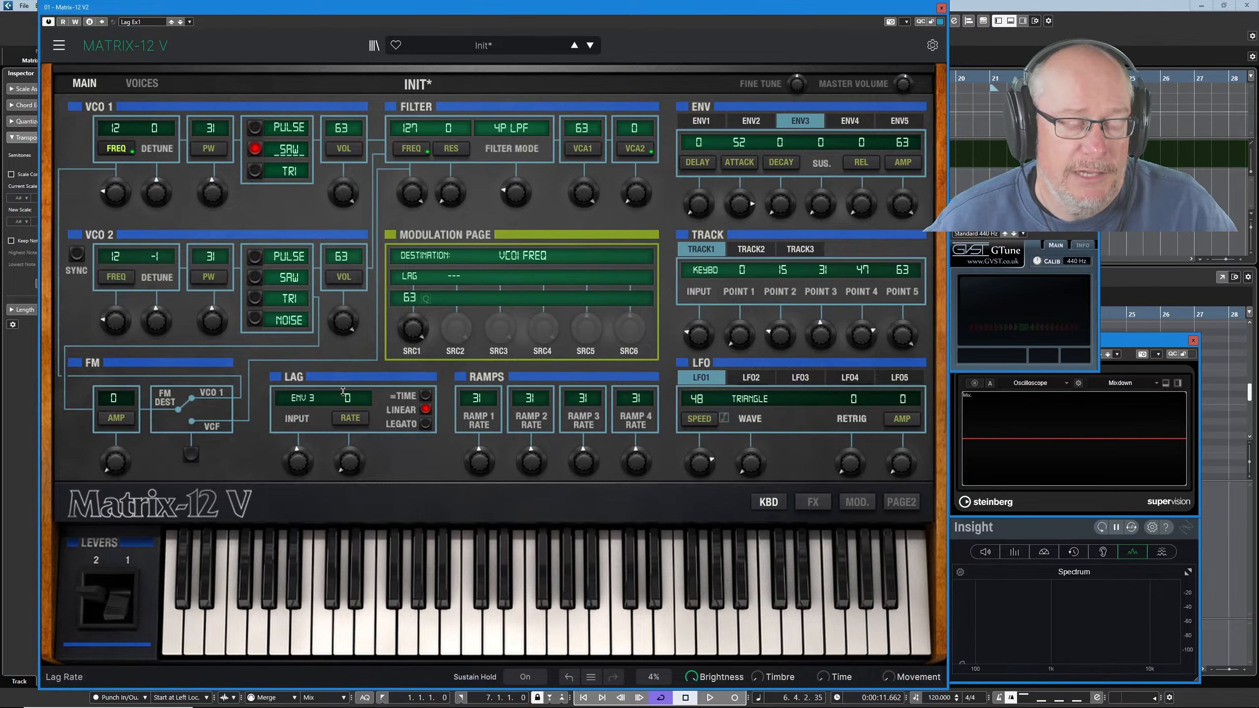
drag(352, 474, 352, 454)
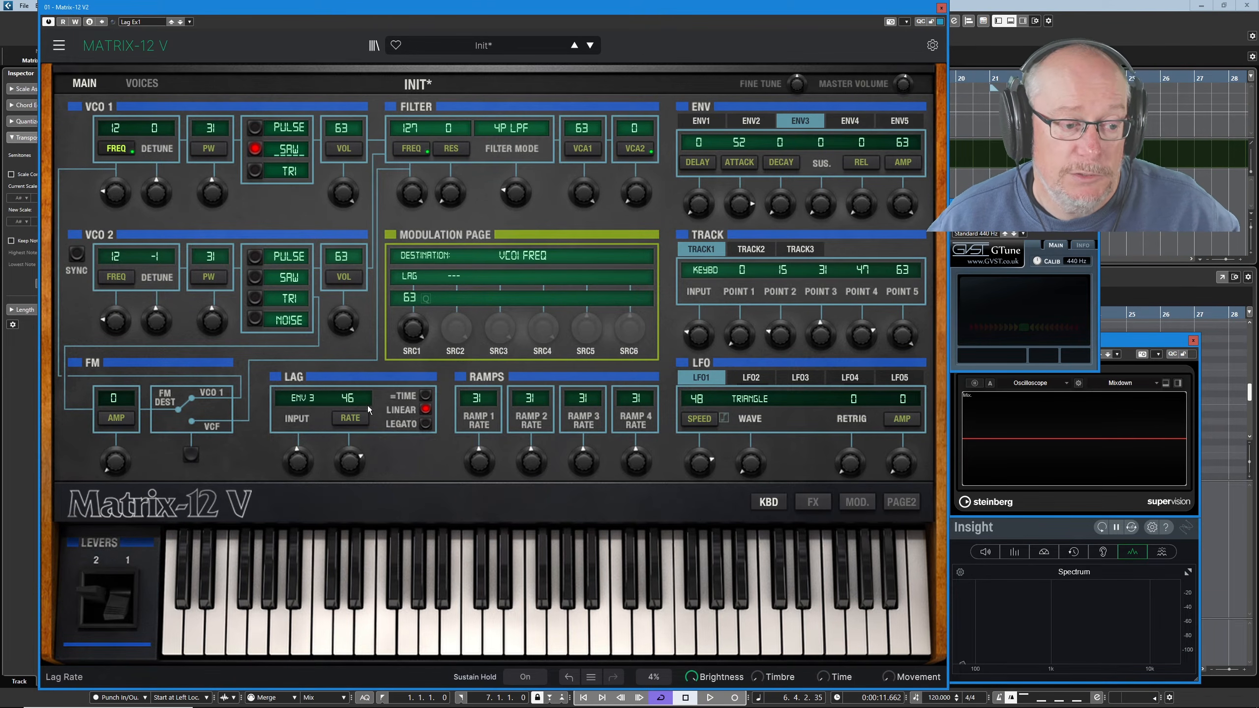
drag(356, 471, 356, 468)
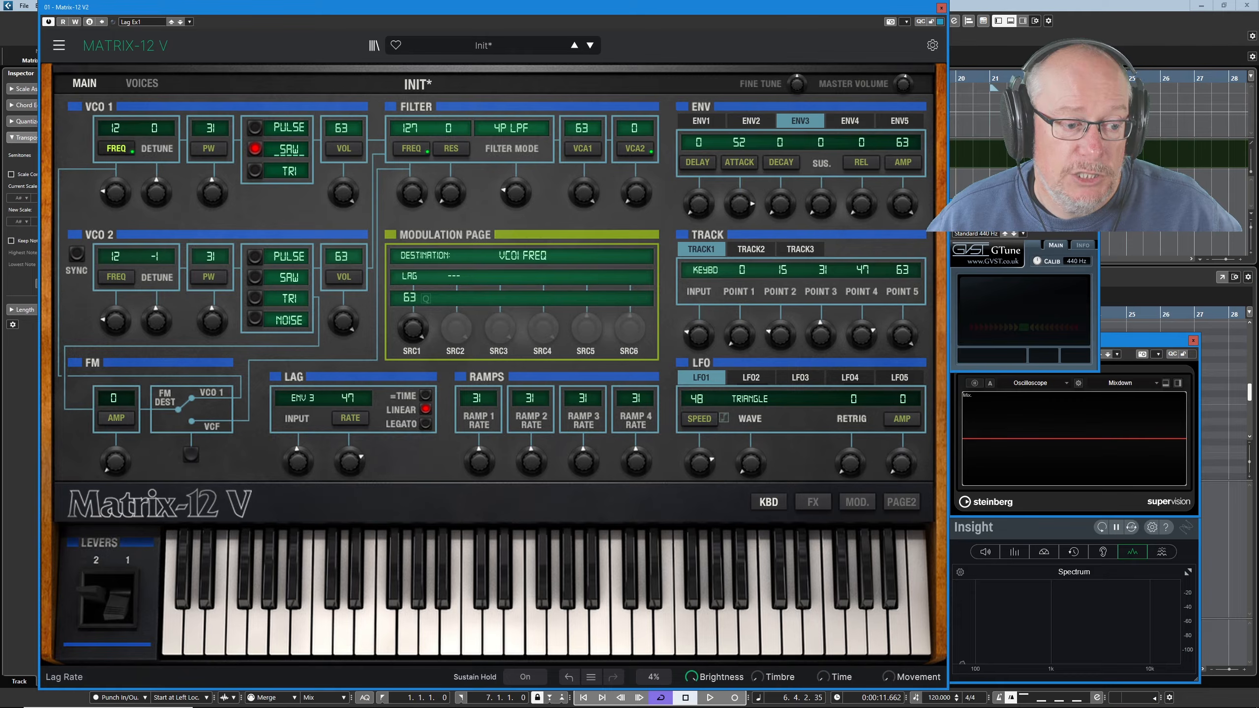